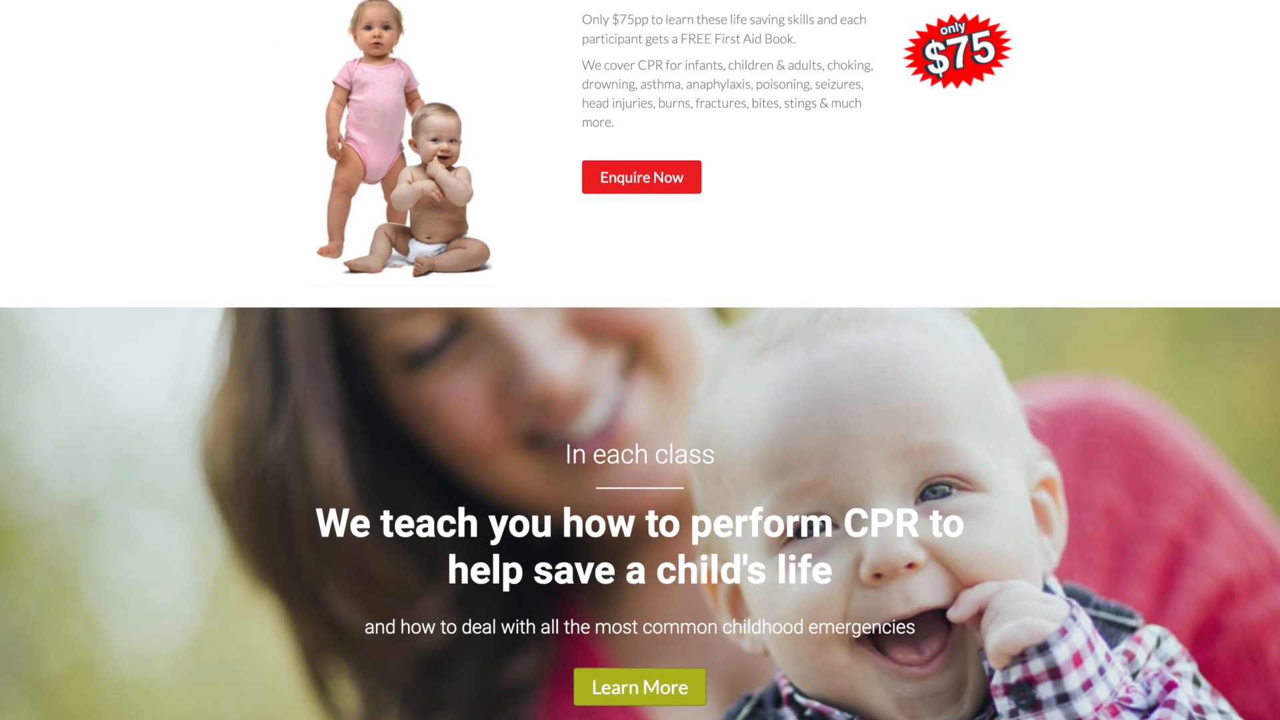
Look through the first aid training page and the guide on reaching 100% page speed with WP Rocket
scroll(640, 361, "down", 5)
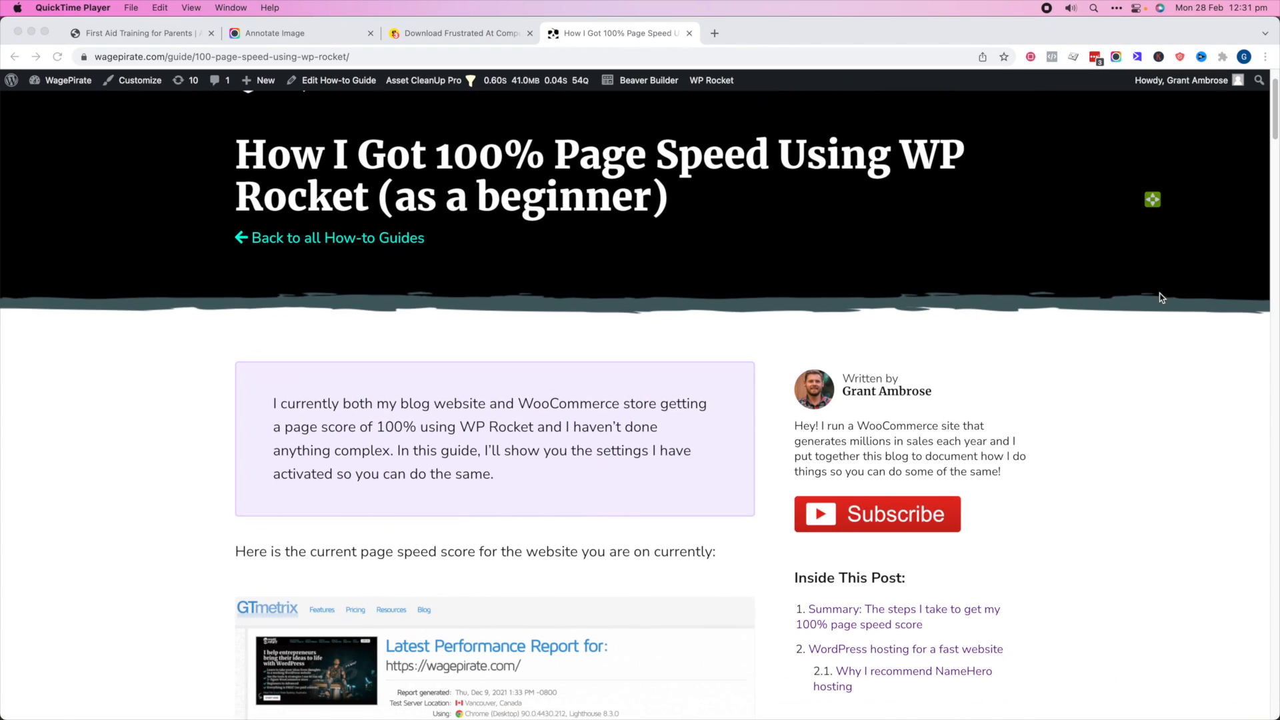
scroll(1161, 298, "down", 5)
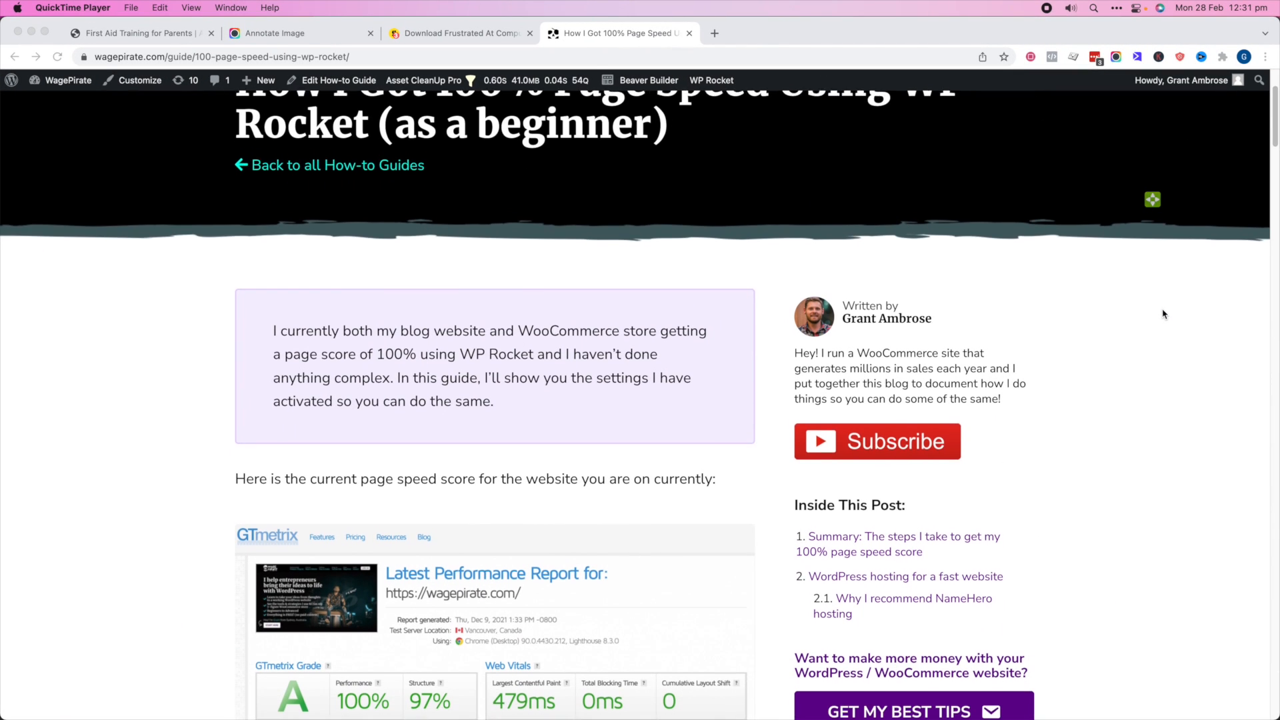
scroll(1163, 314, "down", 5)
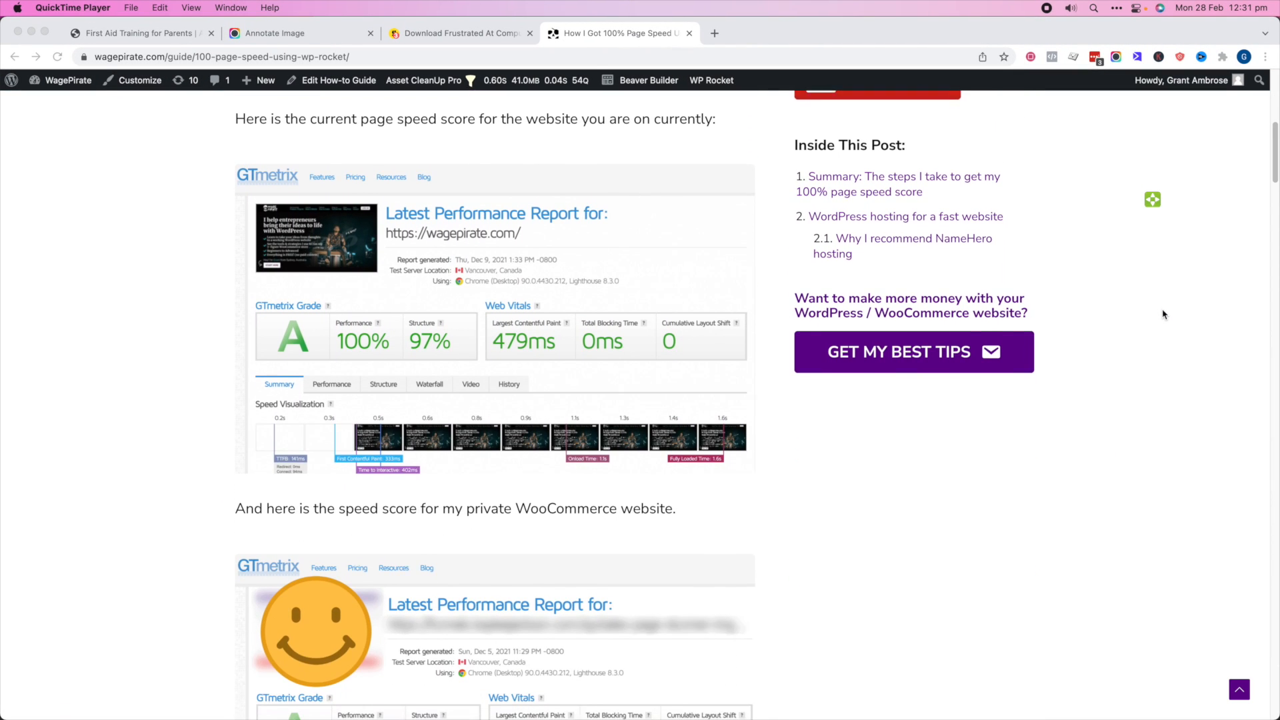
scroll(1164, 314, "down", 5)
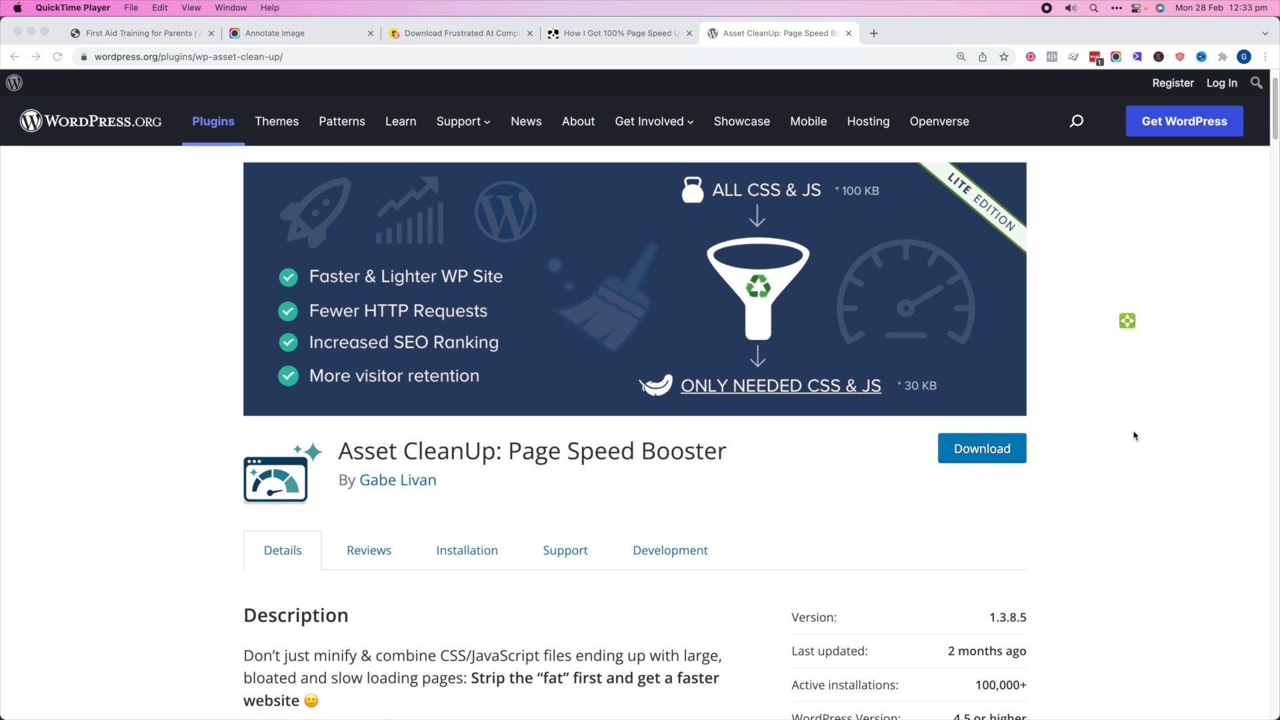
Read the description and ratings of the Asset CleanUp: Page Speed Booster plugin on WordPress.org
scroll(1134, 434, "down", 3)
scroll(1134, 436, "down", 5)
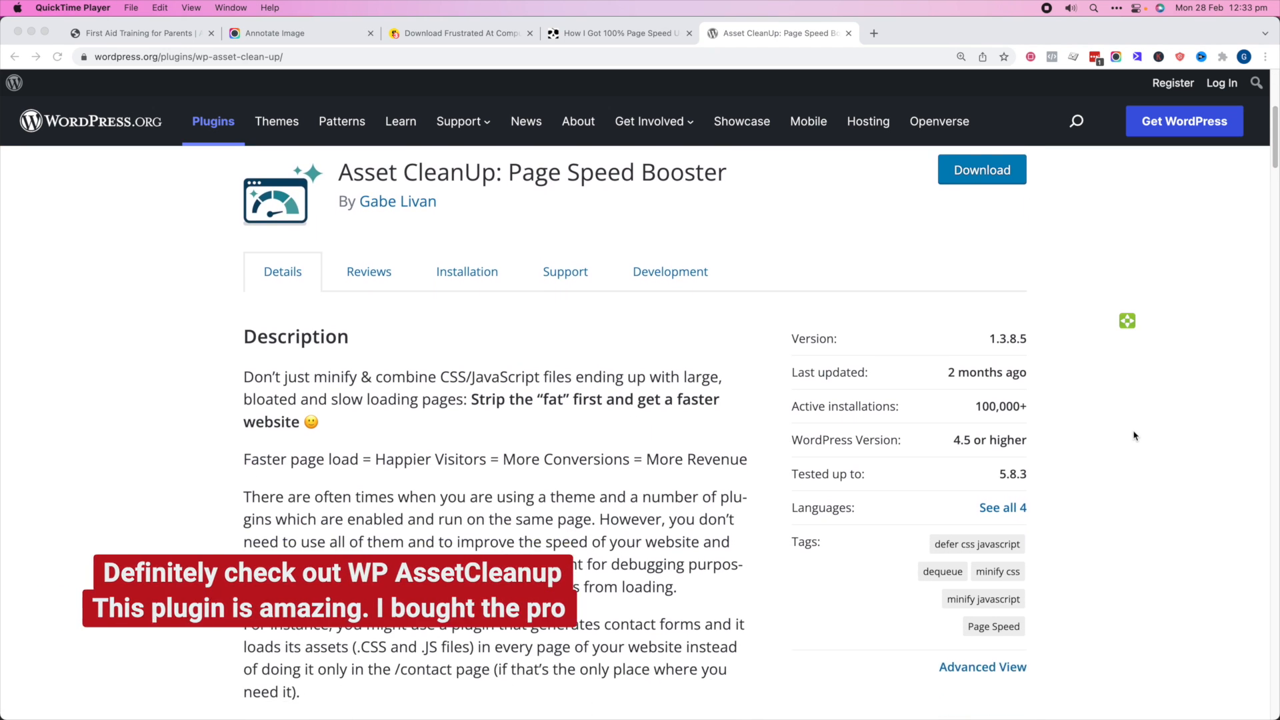
scroll(1134, 436, "down", 5)
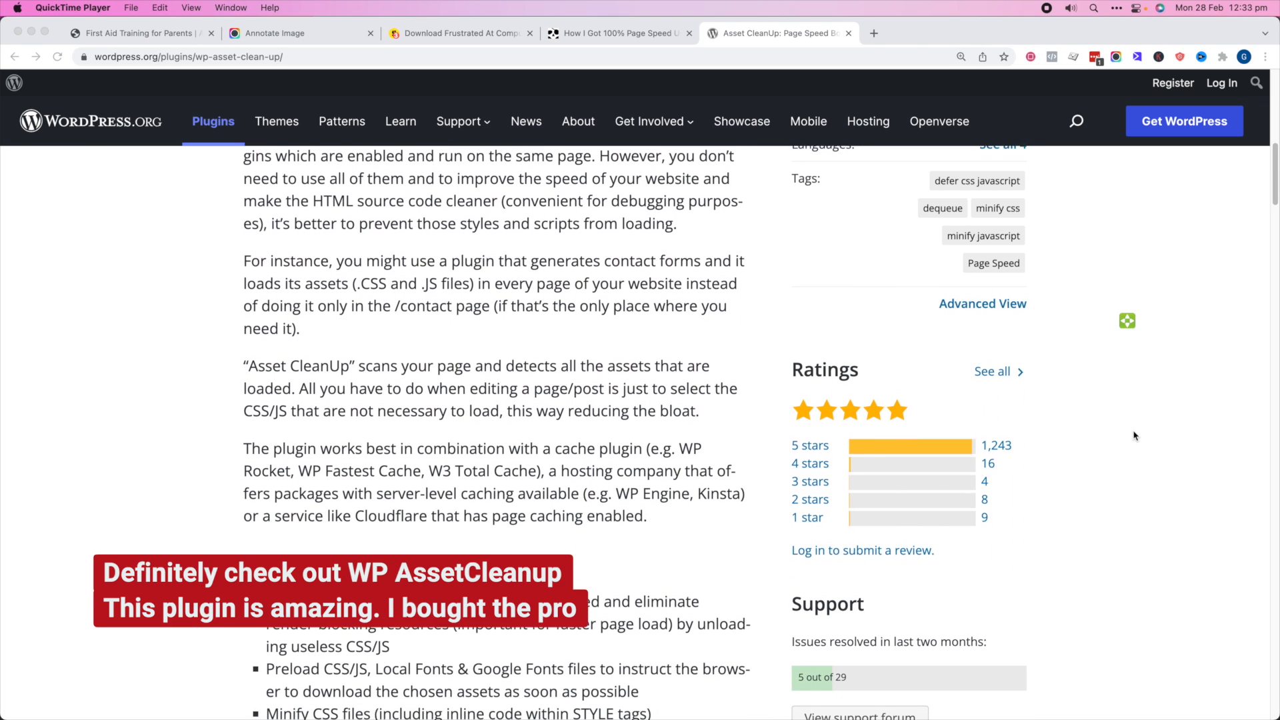
scroll(1135, 437, "down", 1)
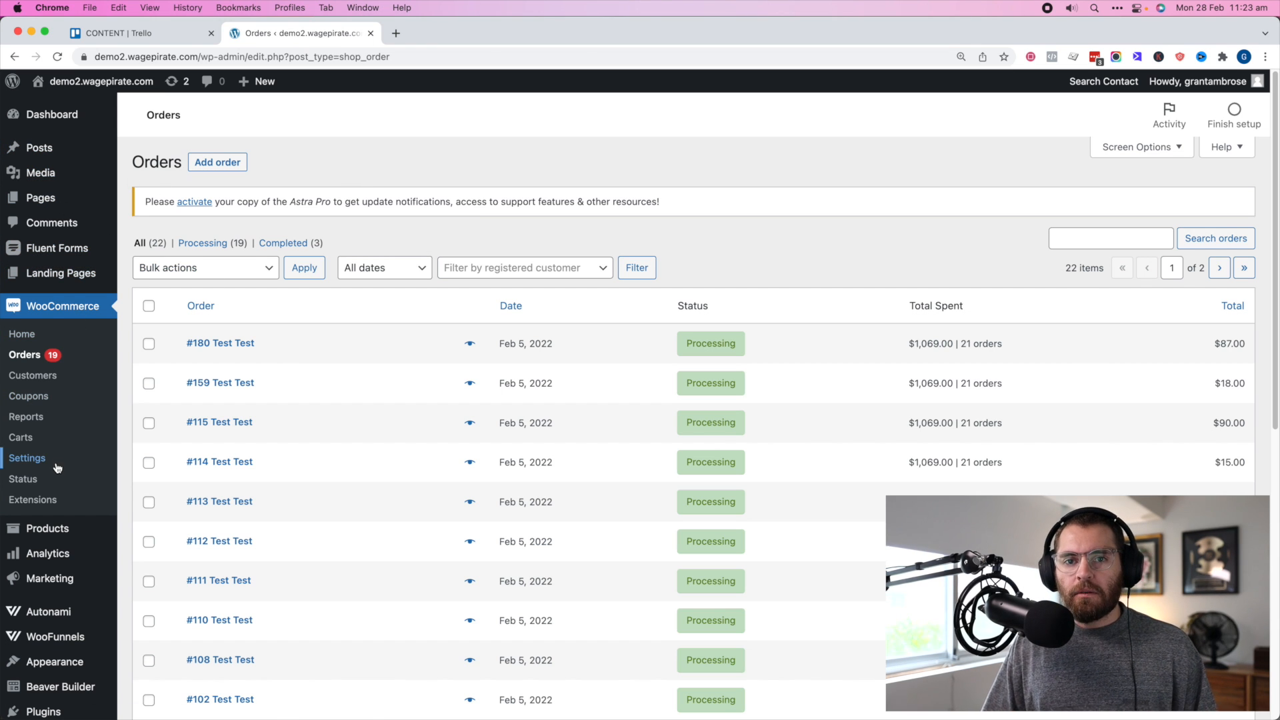
View the WooCommerce Analytics overview with the date range set to Today, compared to the previous year
mouse_move(54, 577)
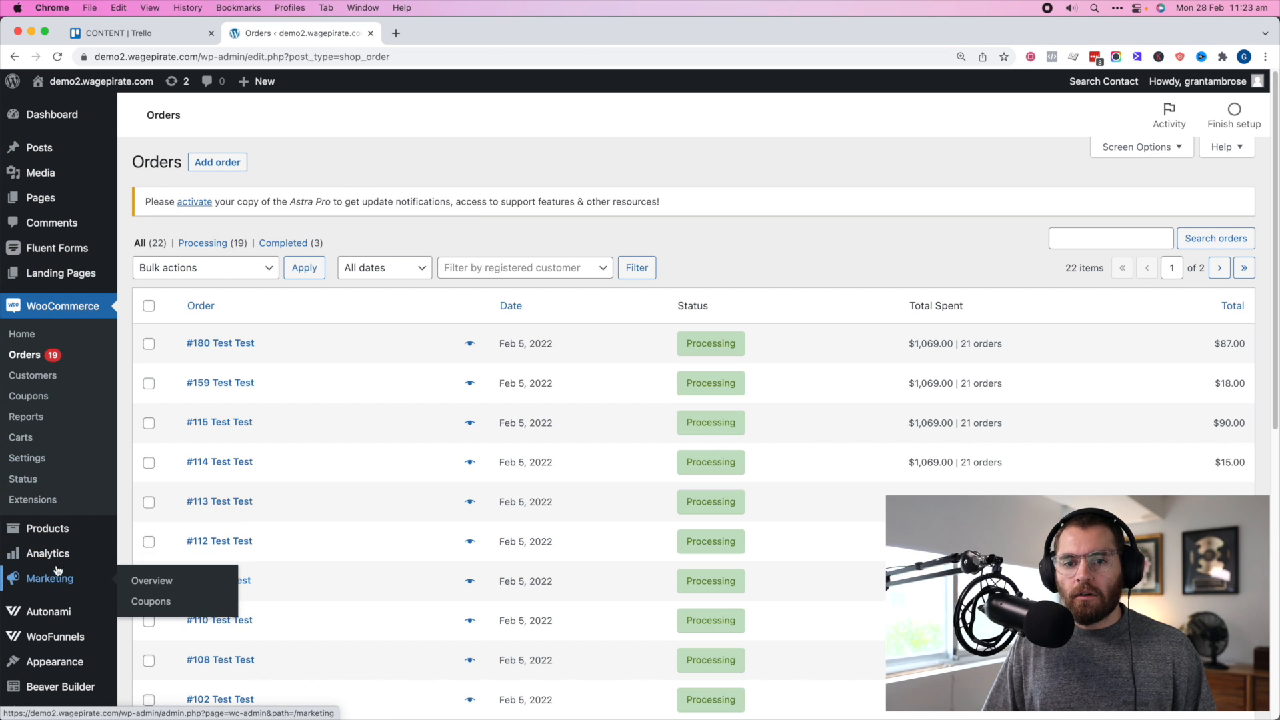
mouse_move(63, 554)
left_click(185, 497)
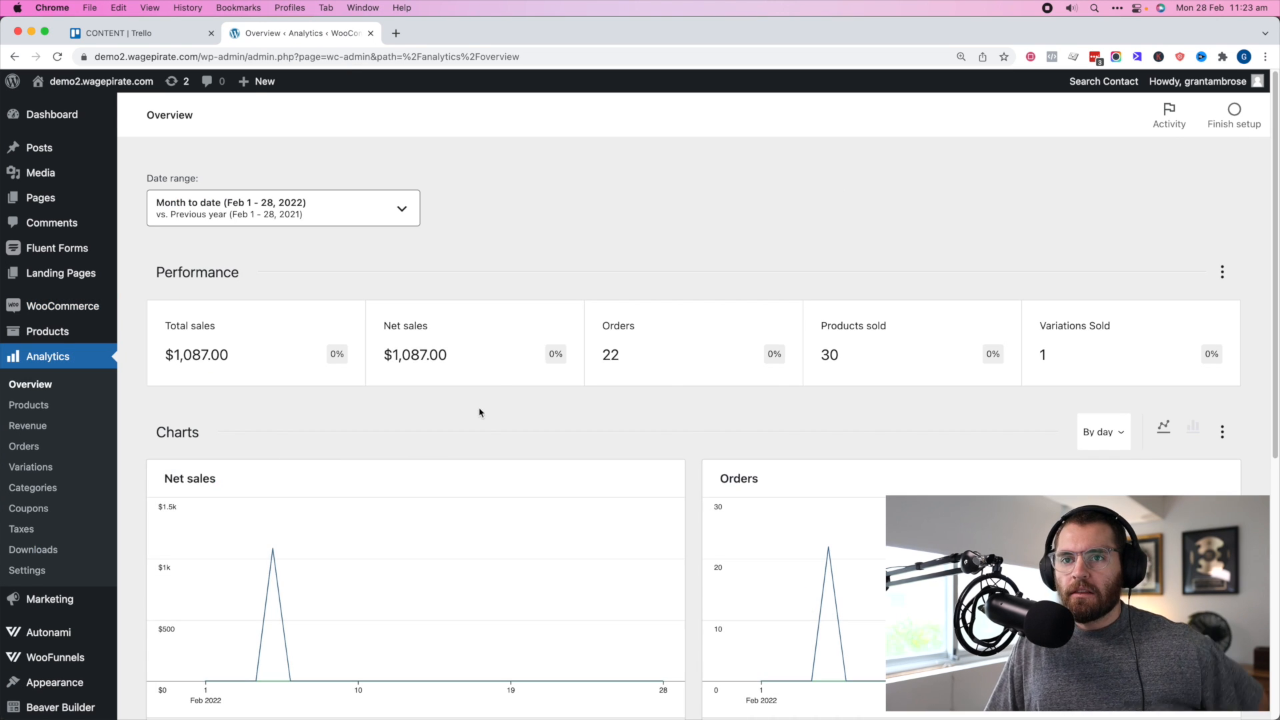
scroll(337, 454, "down", 1)
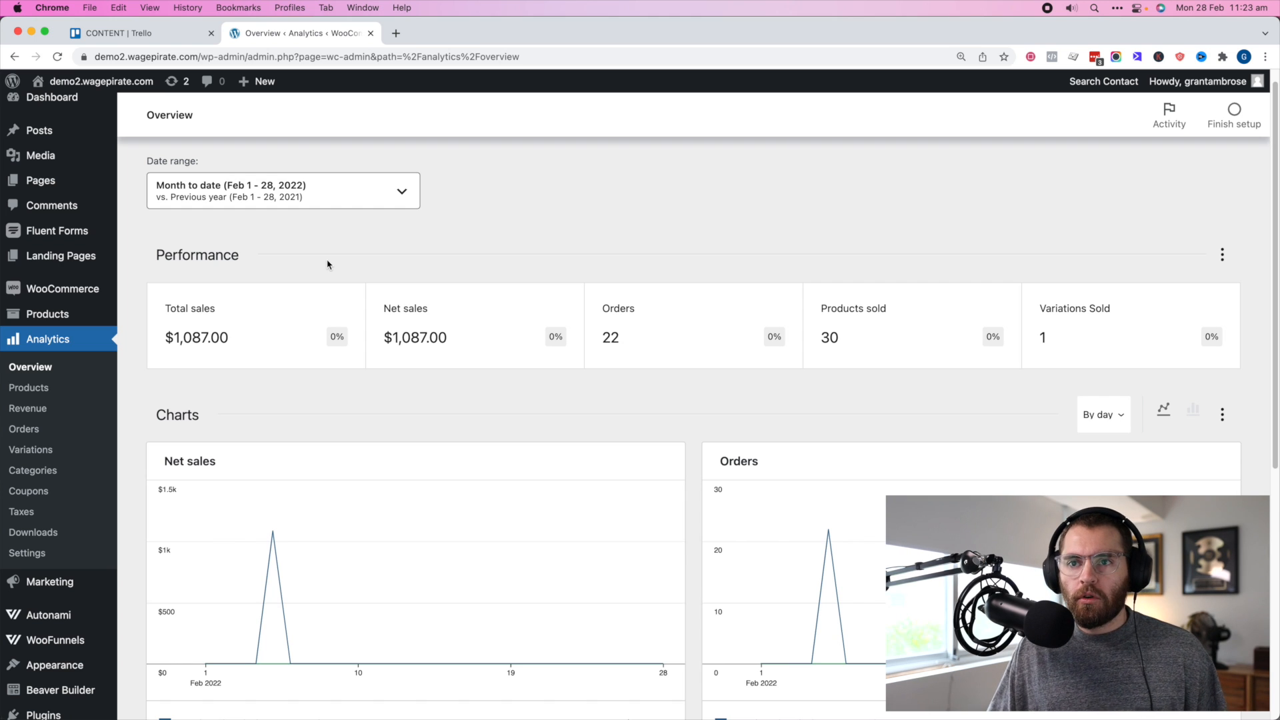
left_click(342, 198)
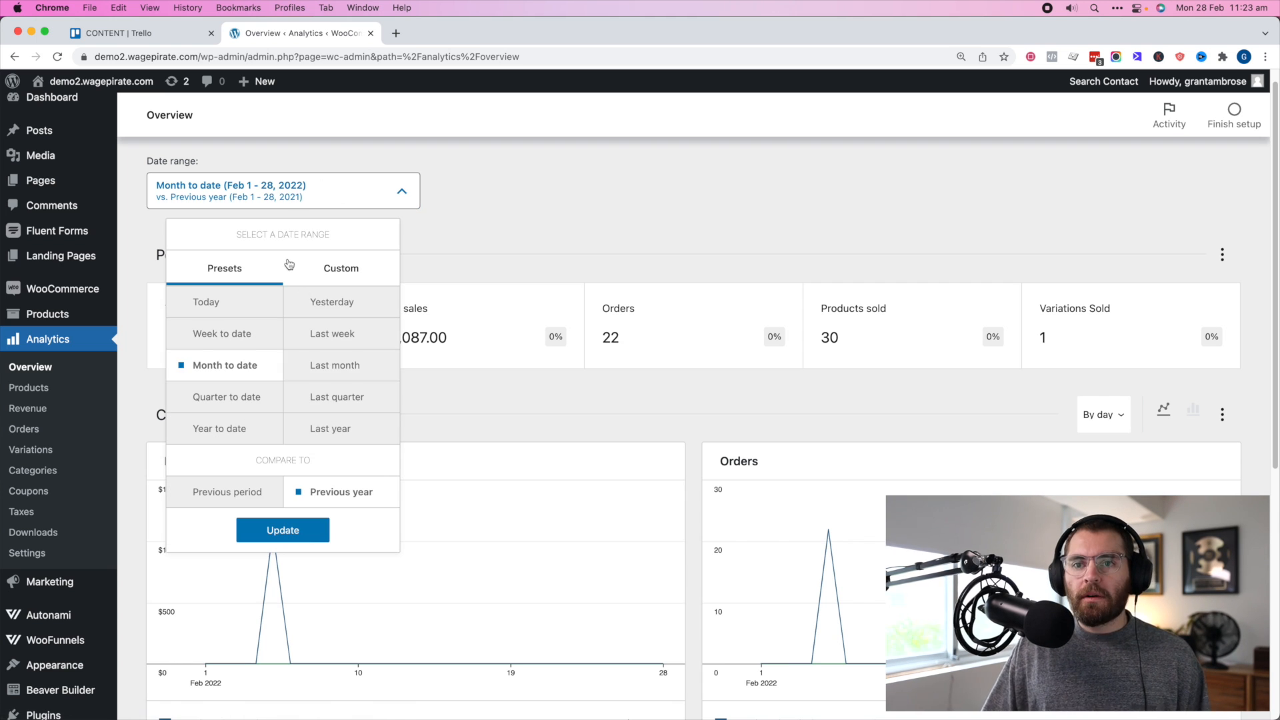
left_click(237, 306)
left_click(281, 531)
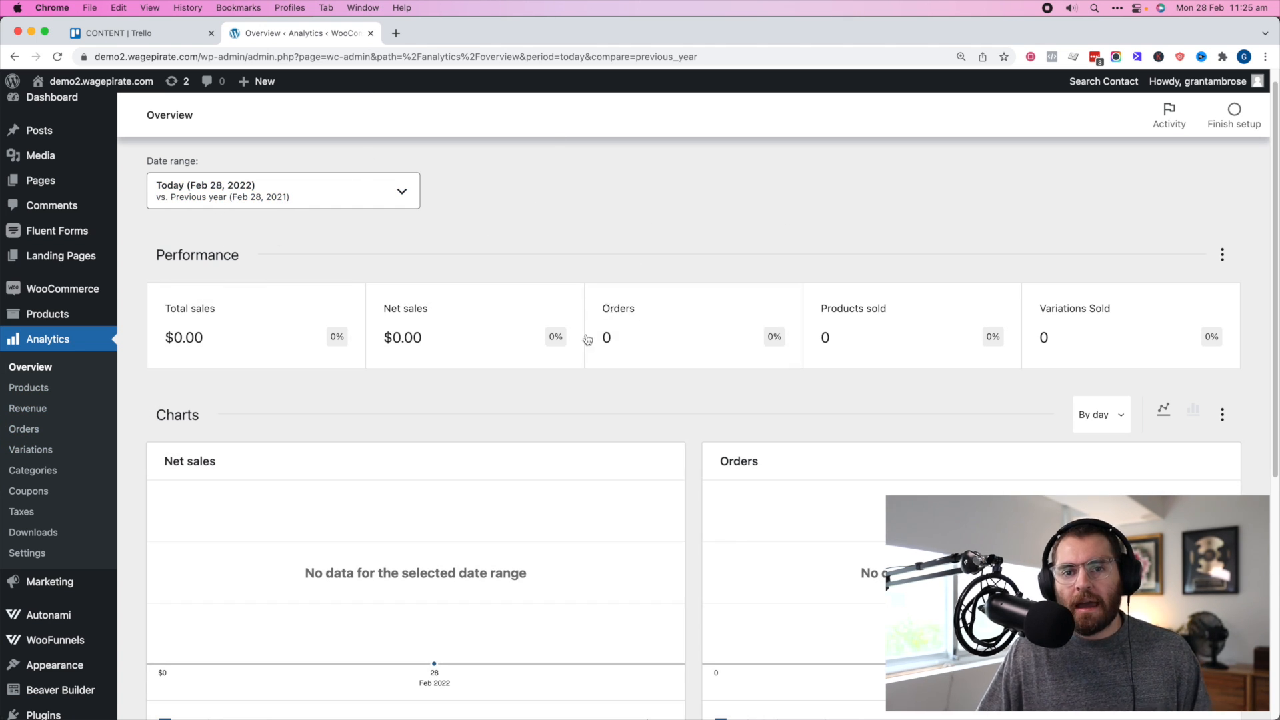
Show the Products analytics report for Year to date and examine the items sold chart and products table
left_click(37, 389)
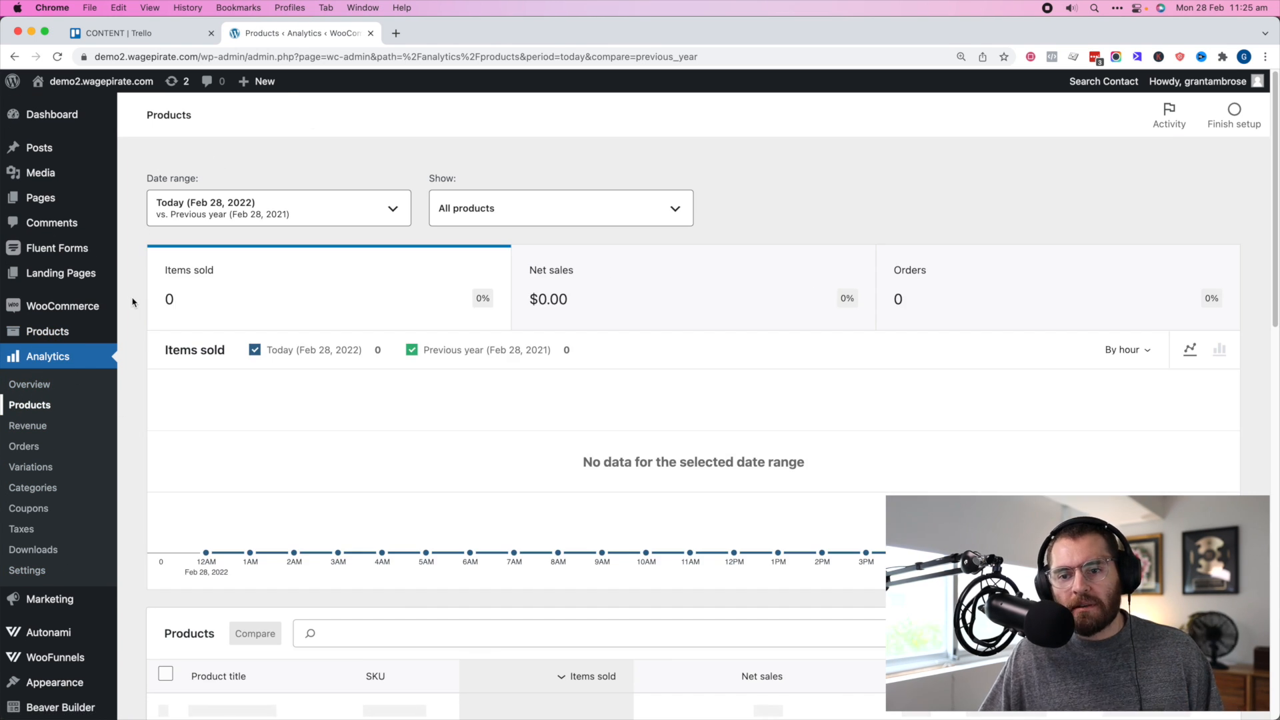
scroll(557, 457, "down", 3)
scroll(771, 372, "up", 3)
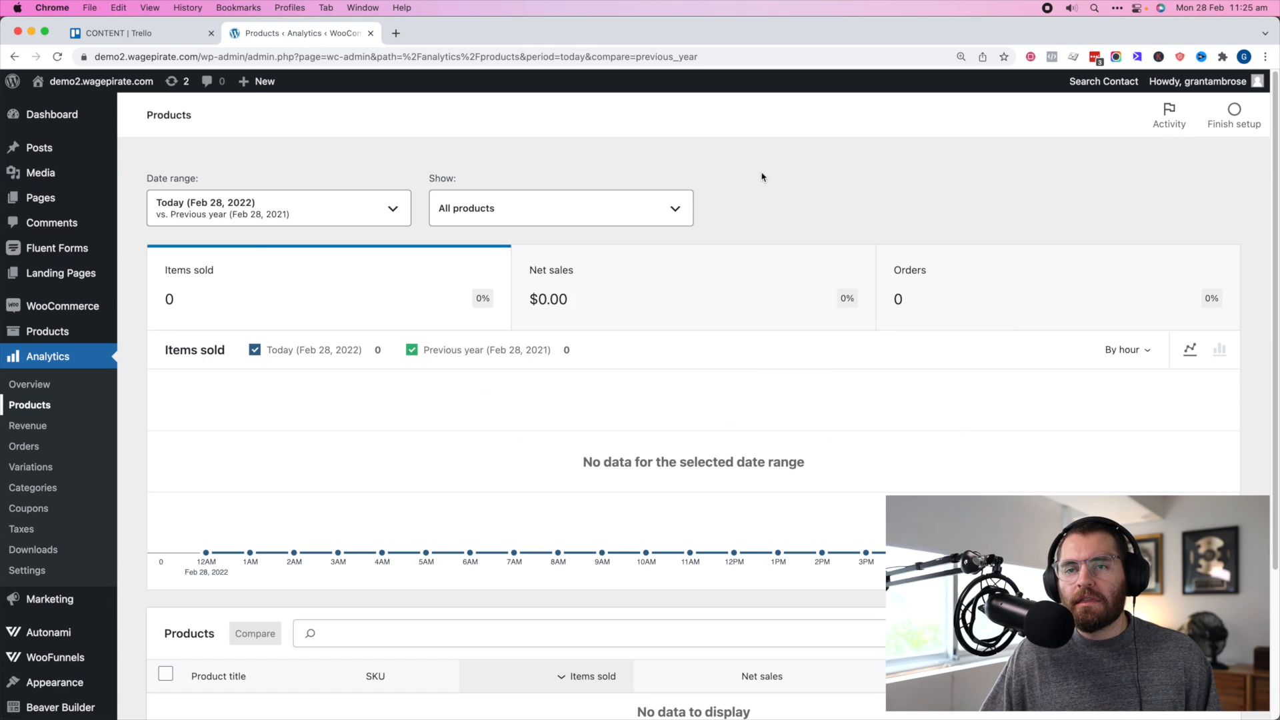
left_click(263, 199)
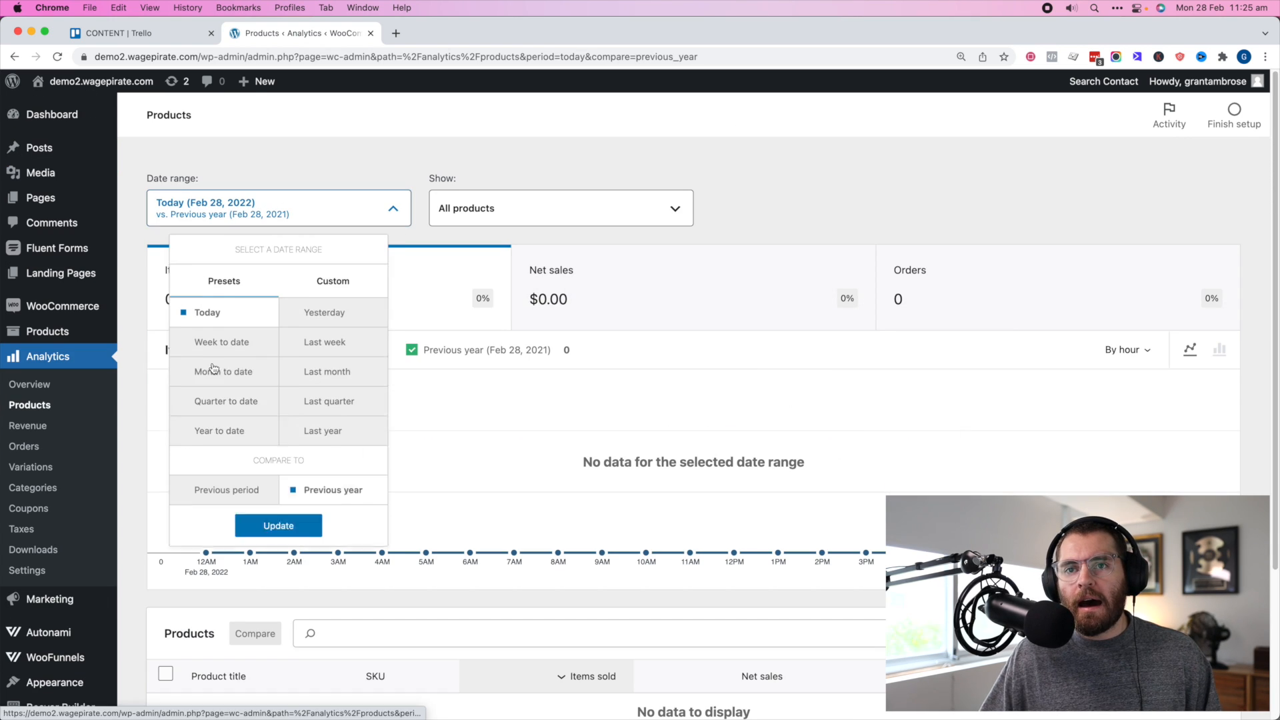
left_click(247, 447)
left_click(283, 550)
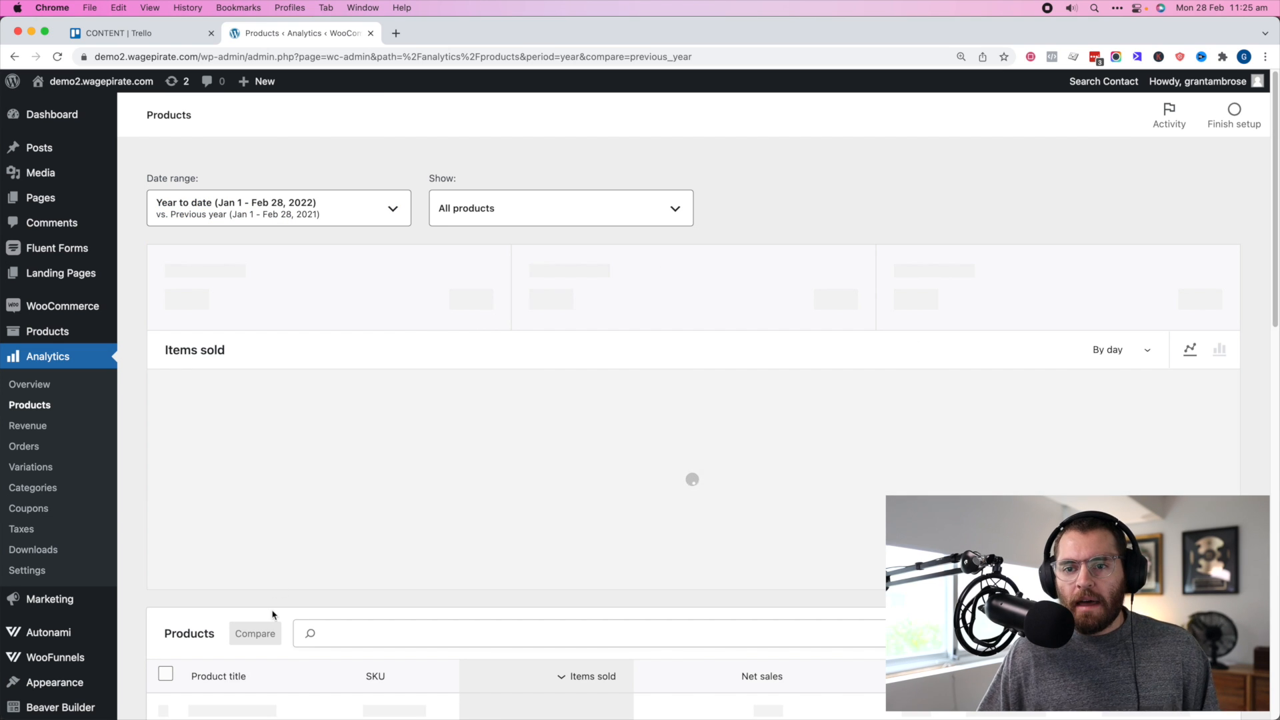
scroll(367, 486, "down", 5)
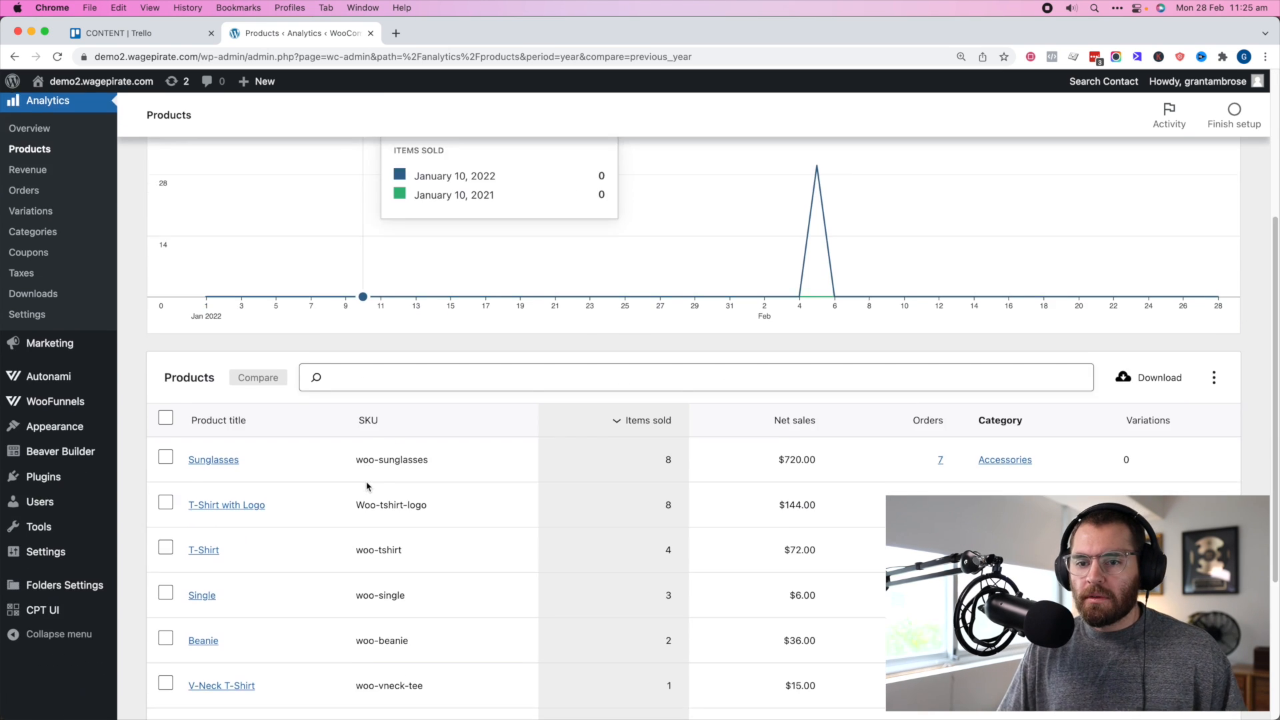
scroll(366, 487, "up", 5)
scroll(477, 499, "down", 3)
scroll(435, 523, "up", 3)
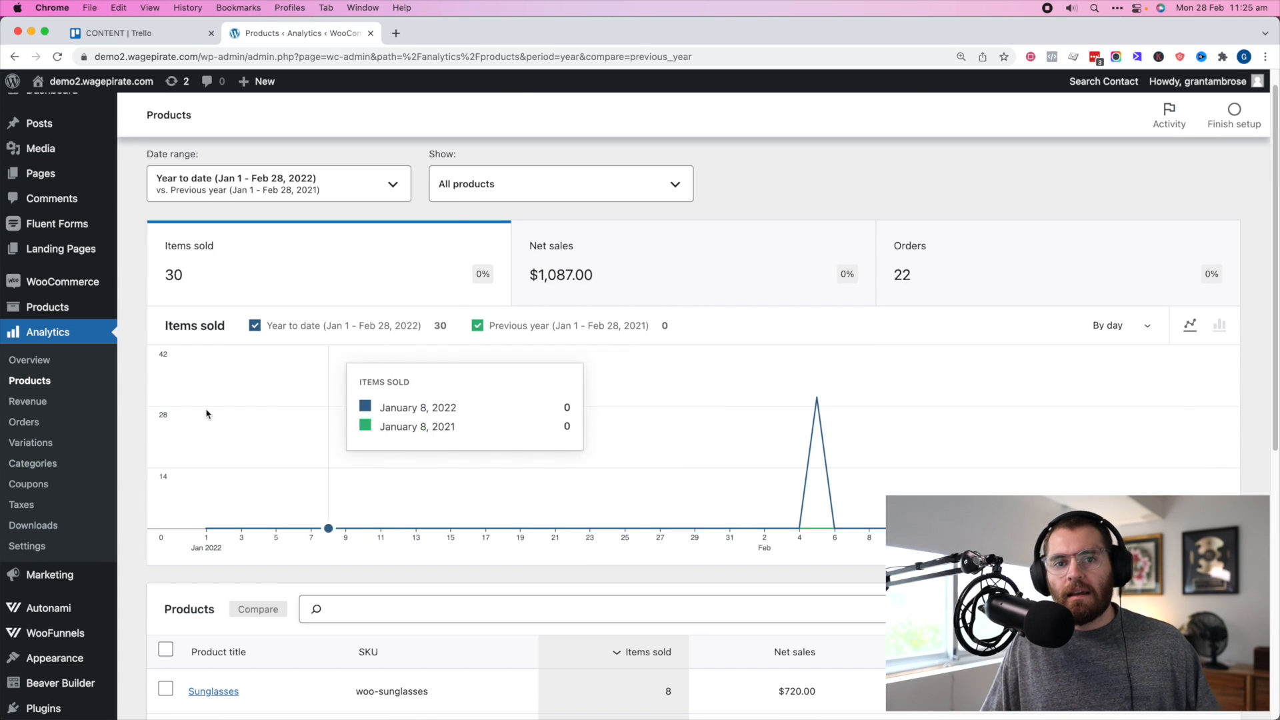
Add a new WooFunnels funnel titled "Test"
scroll(83, 497, "down", 2)
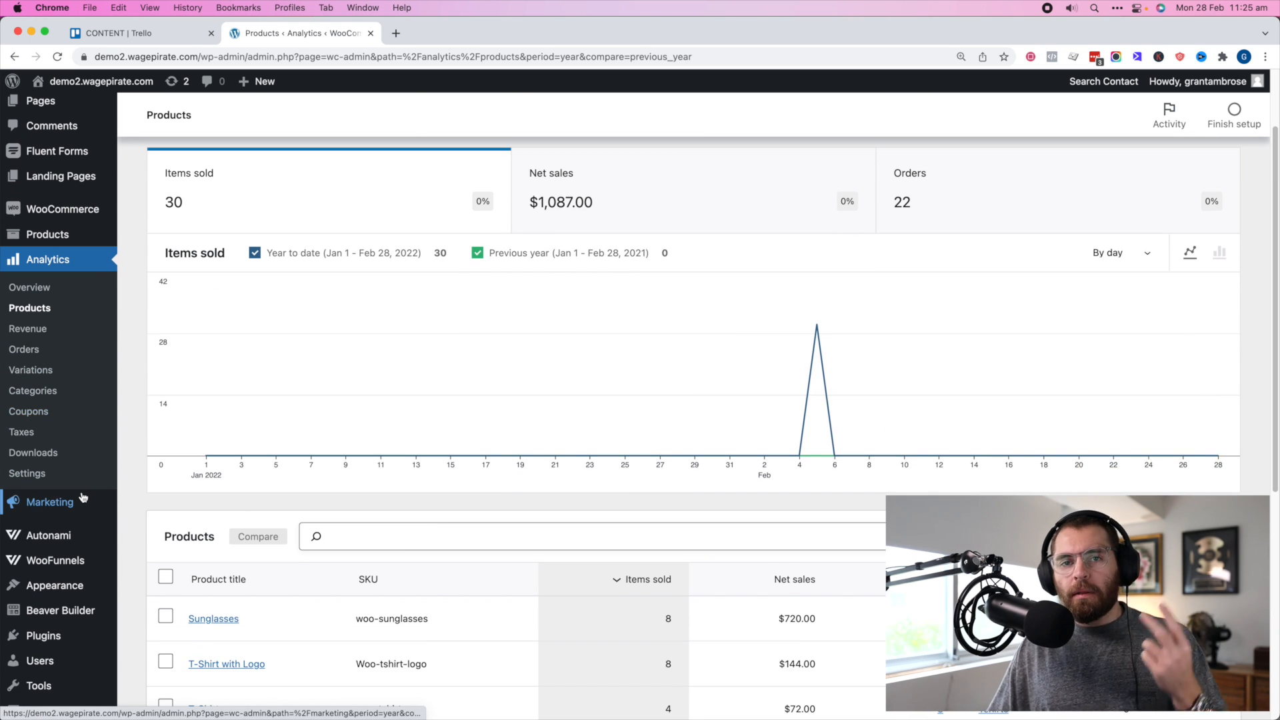
mouse_move(83, 497)
mouse_move(88, 543)
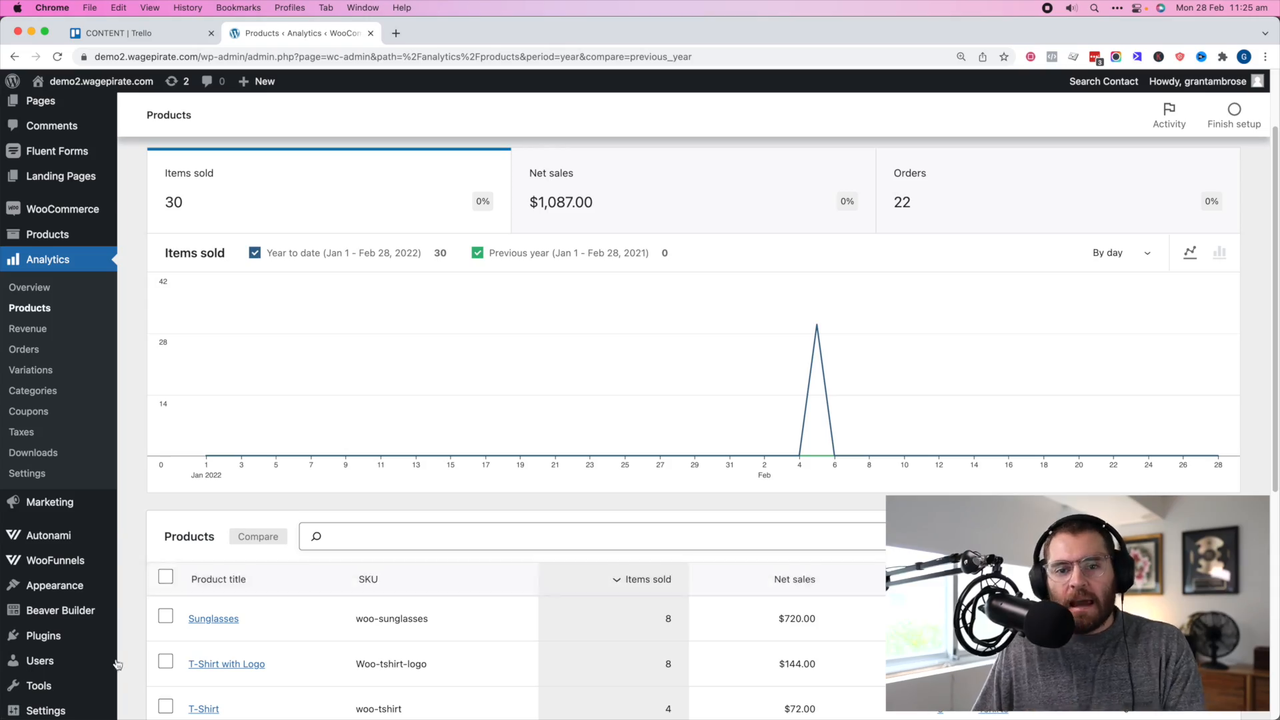
mouse_move(64, 565)
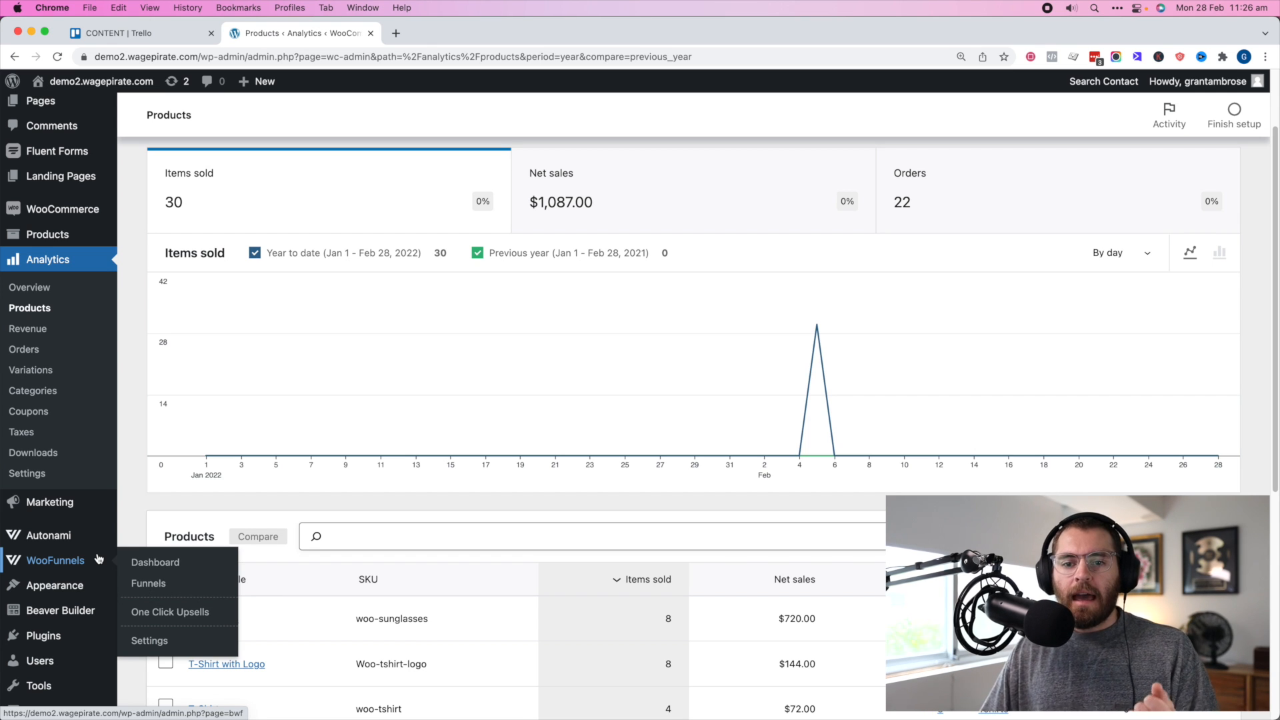
left_click(158, 585)
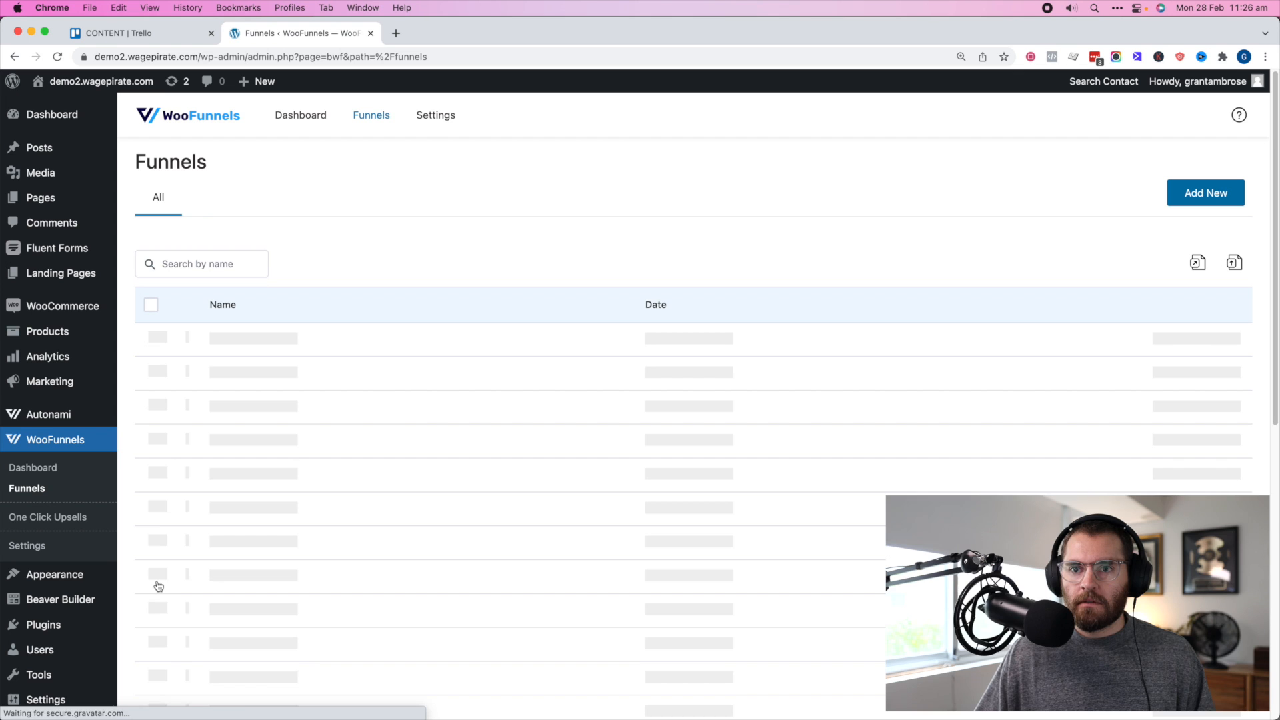
left_click(1220, 197)
left_click(529, 407)
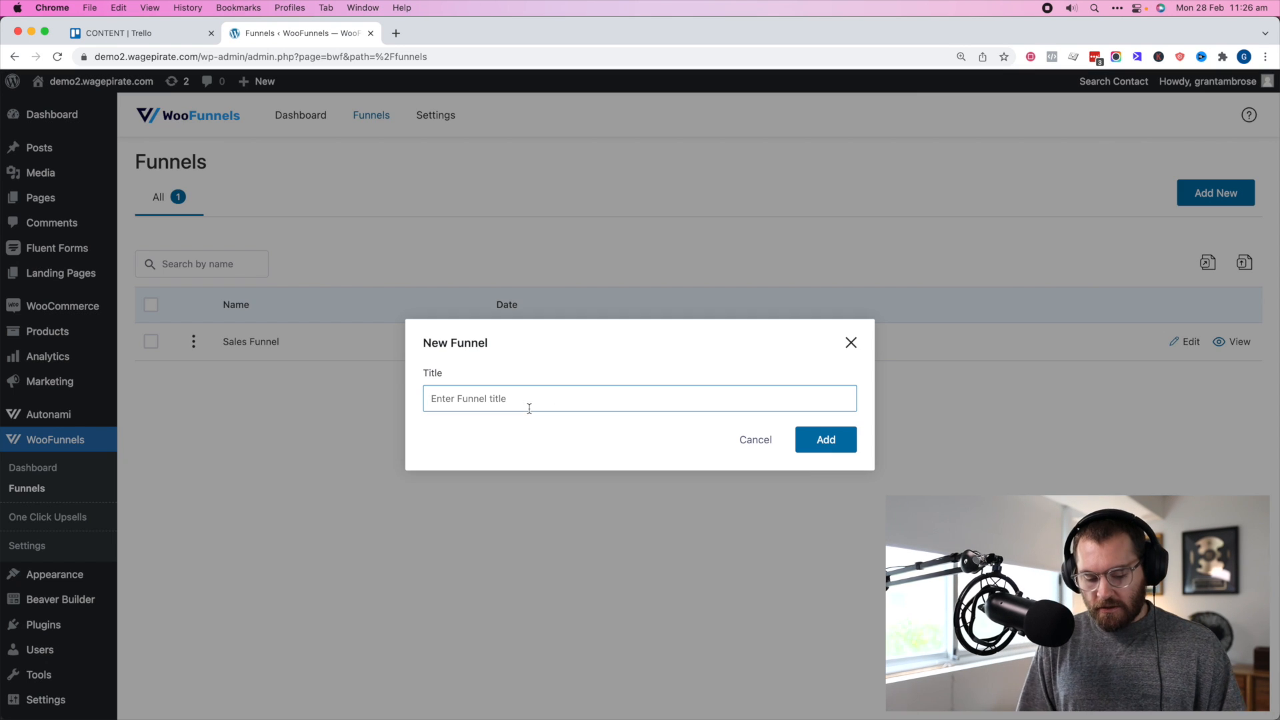
left_click(837, 434)
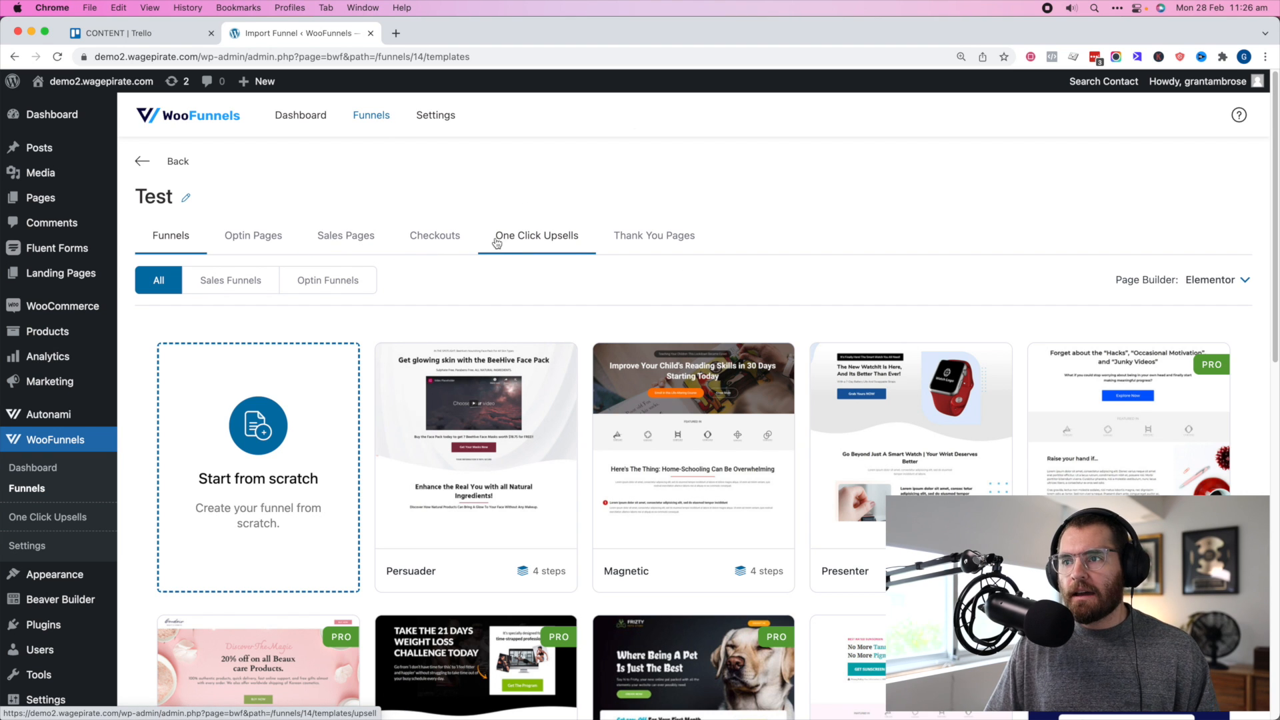
Import a four-step sales funnel template into the Test funnel, activating the Elementor plugin it needs
scroll(867, 314, "down", 4)
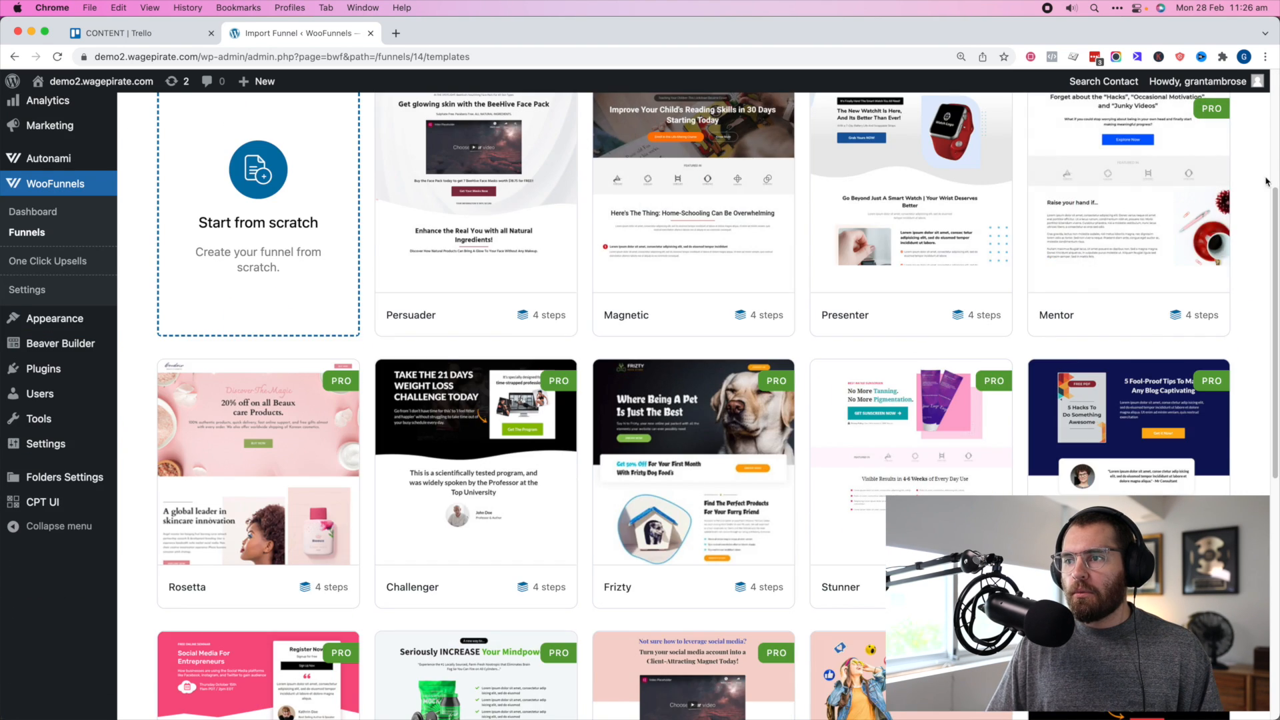
scroll(1189, 266, "up", 4)
scroll(1000, 333, "down", 1)
scroll(700, 511, "down", 4)
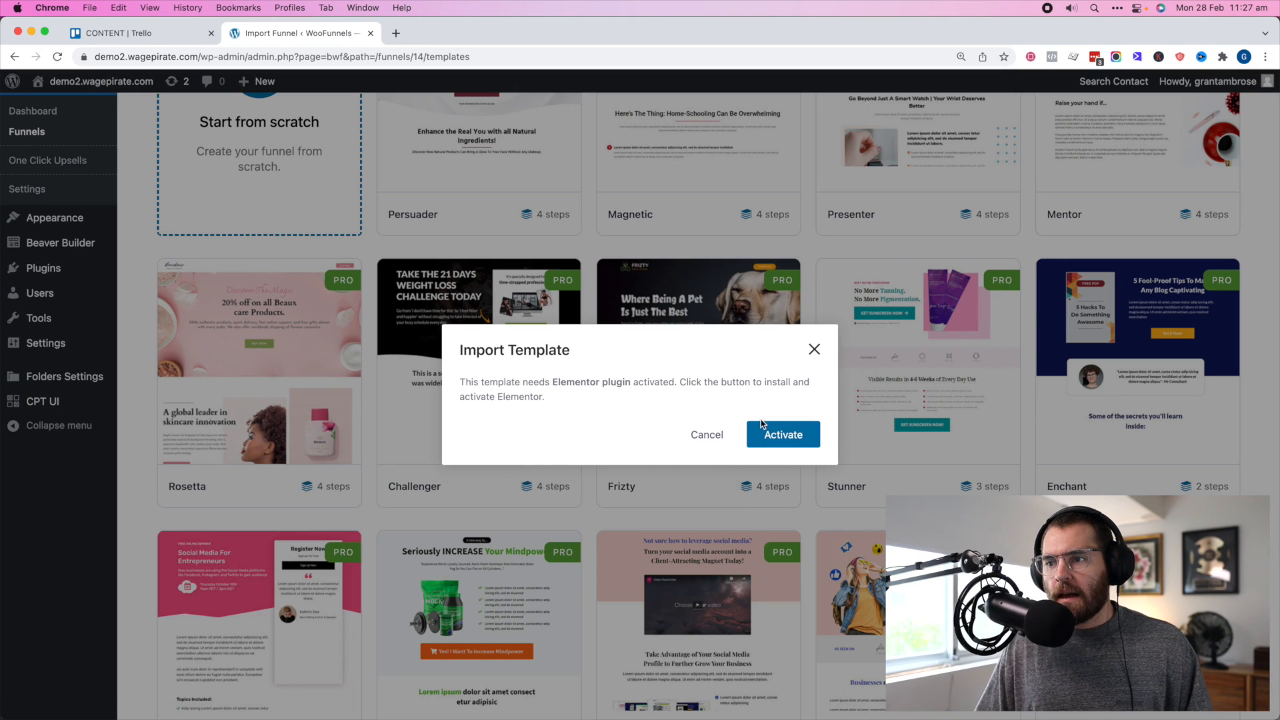
left_click(772, 437)
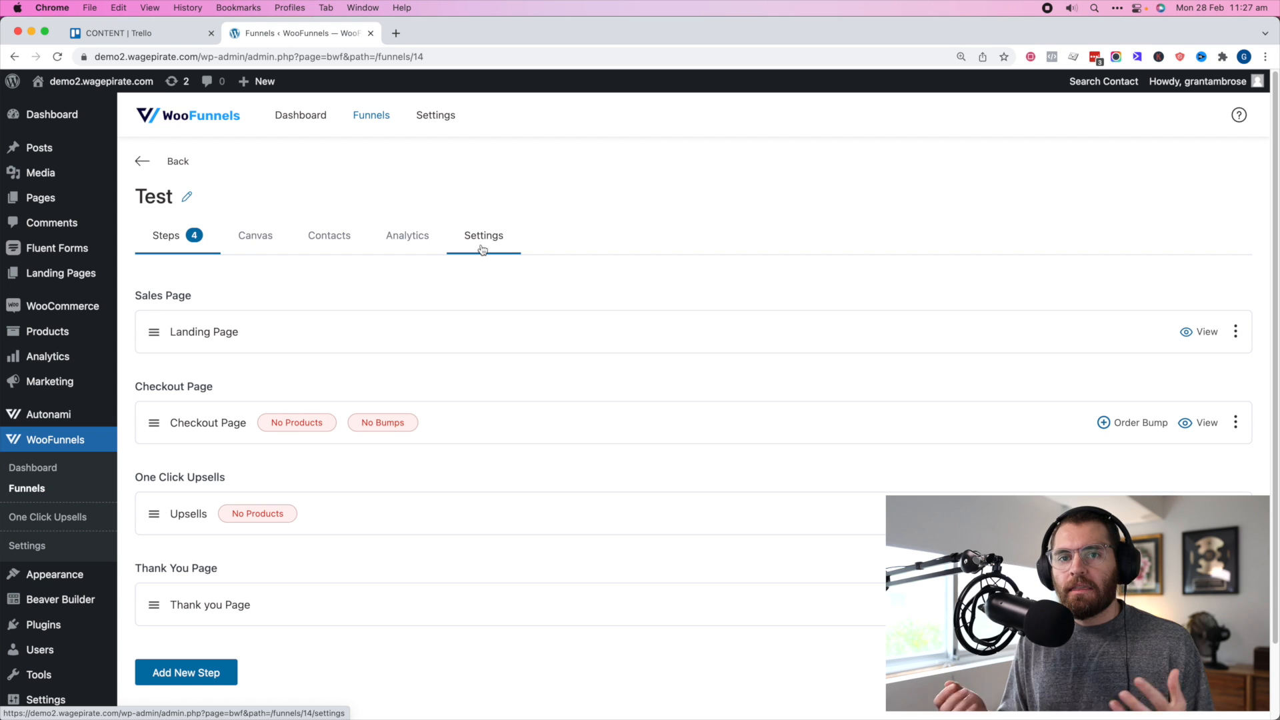
Look over the Test funnel's canvas, contacts and steps, and open its Landing Page step
left_click(263, 240)
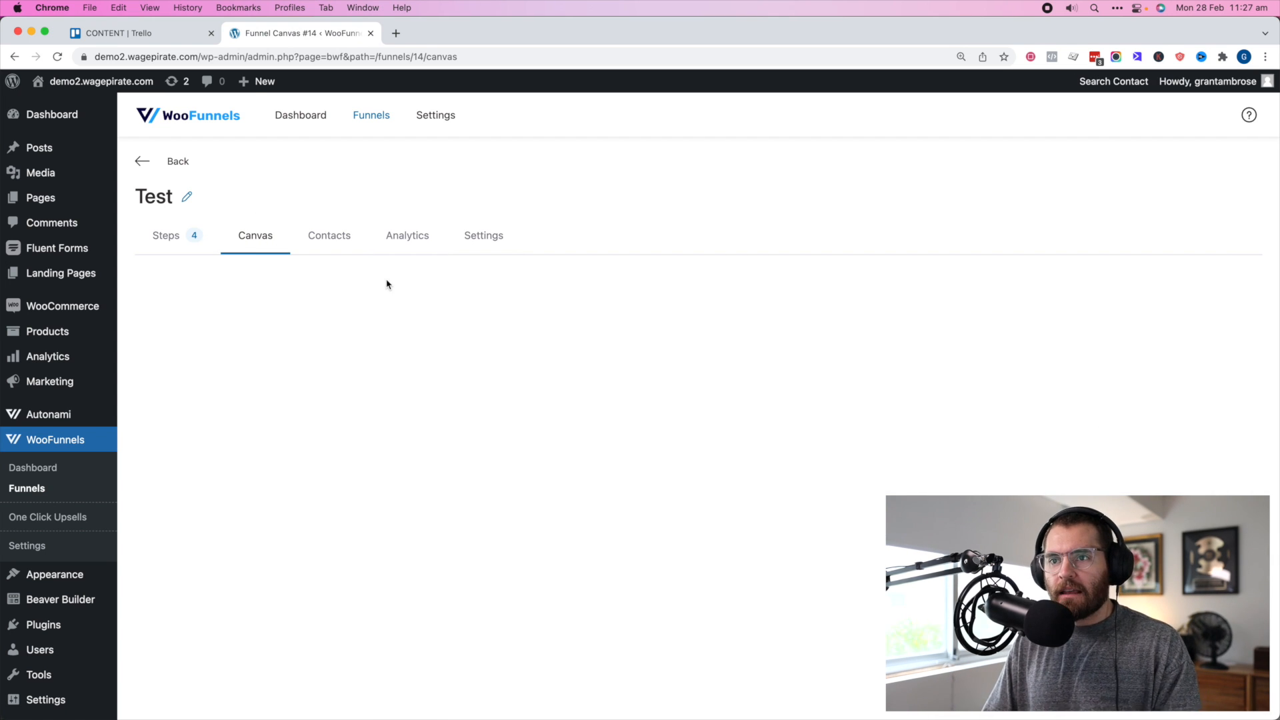
left_click(342, 238)
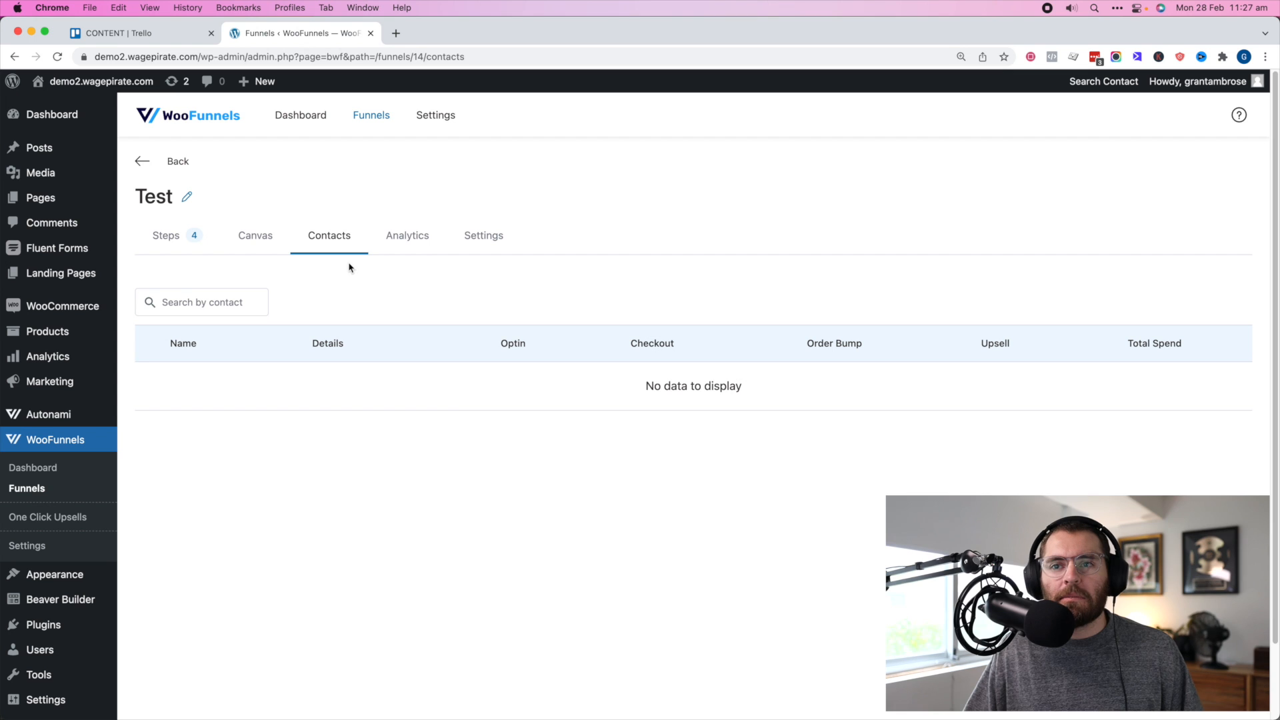
left_click(156, 234)
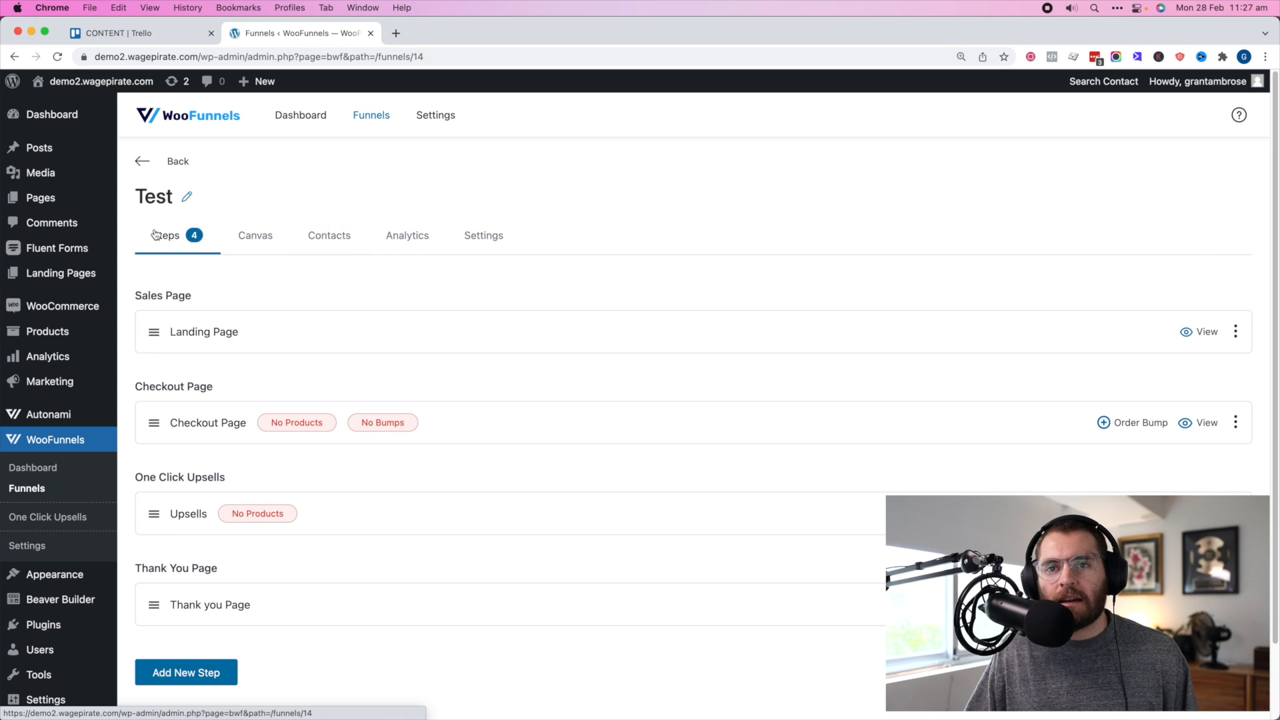
left_click(255, 235)
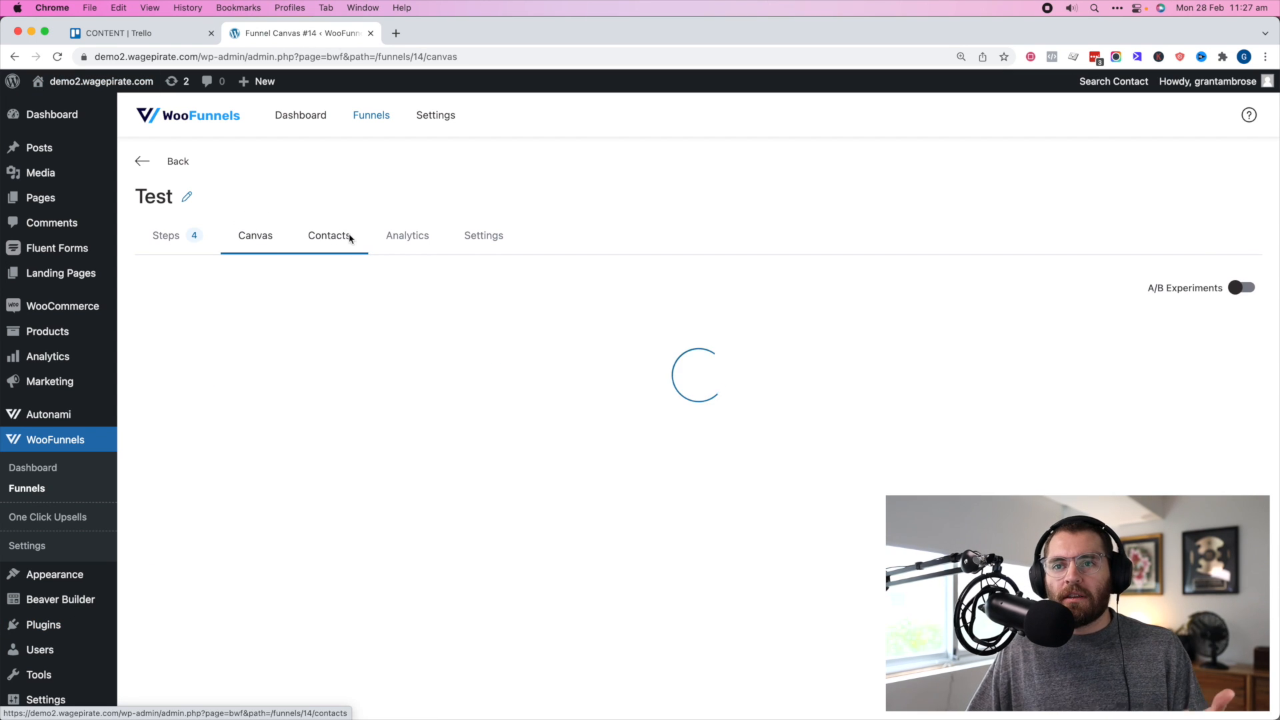
left_click(161, 241)
left_click(204, 331)
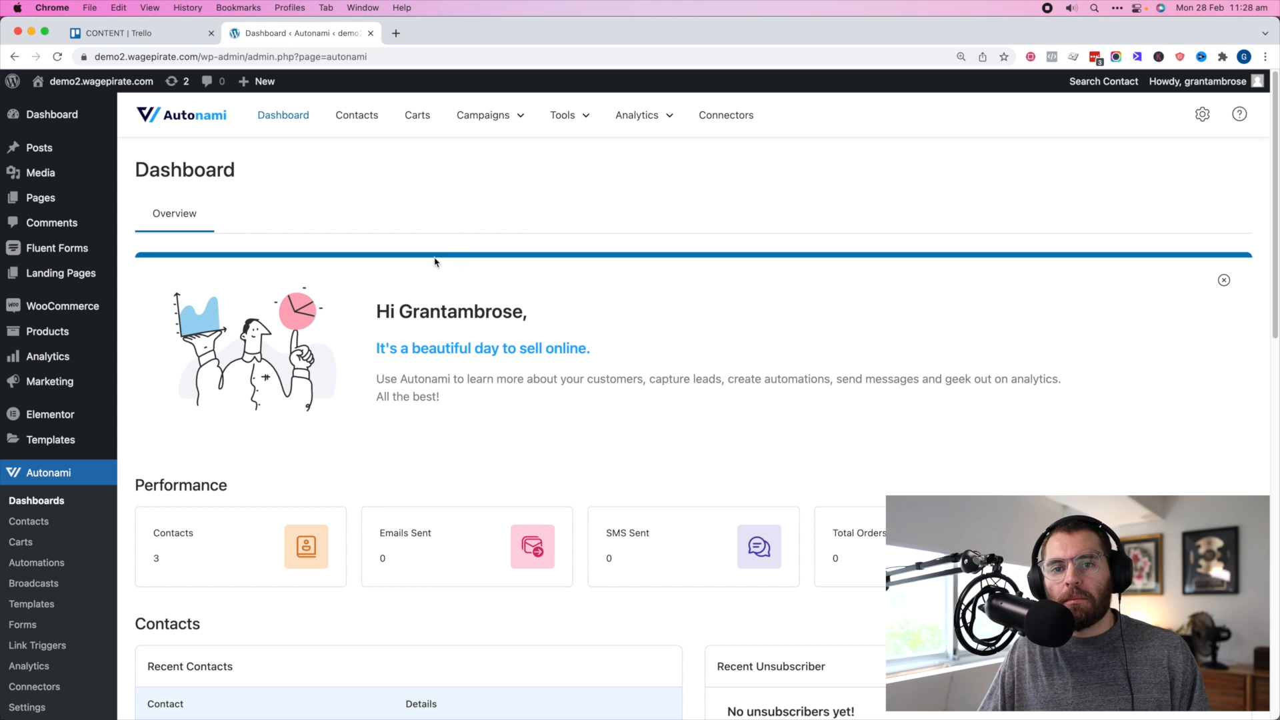
Examine the performance figures and recent contacts on the Autonami dashboard
scroll(360, 337, "down", 5)
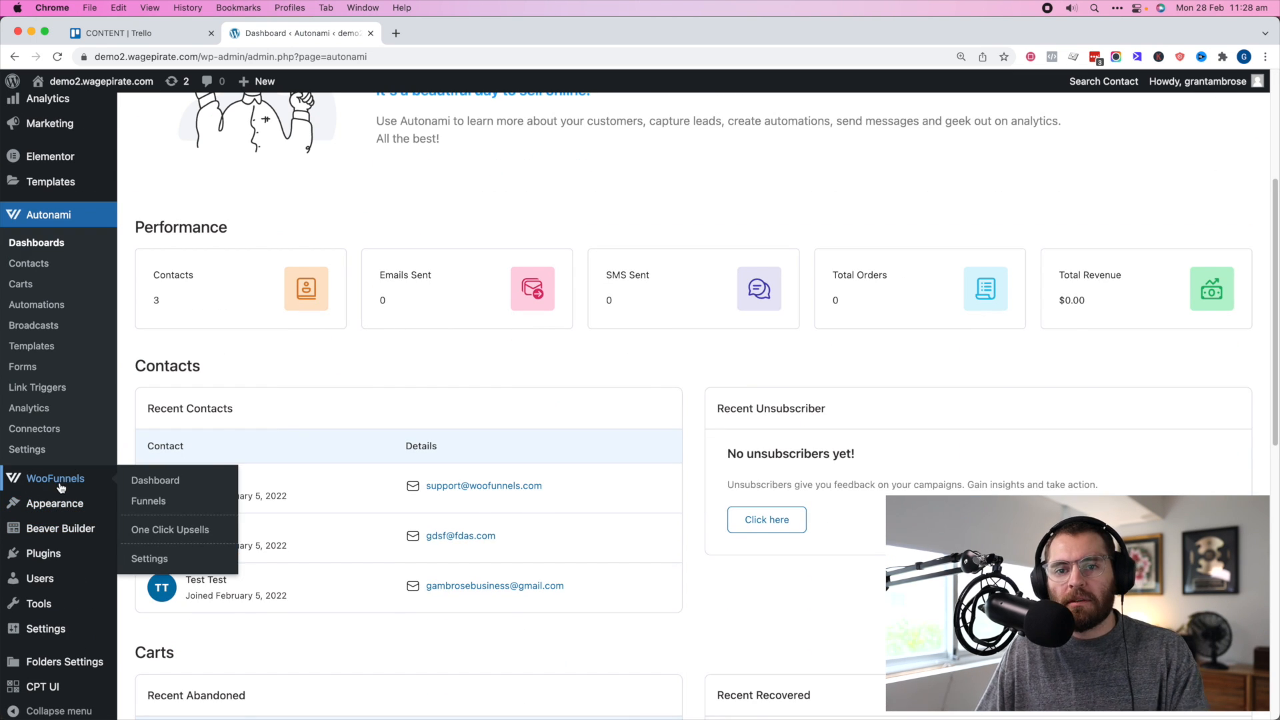
scroll(504, 409, "up", 3)
scroll(503, 409, "down", 2)
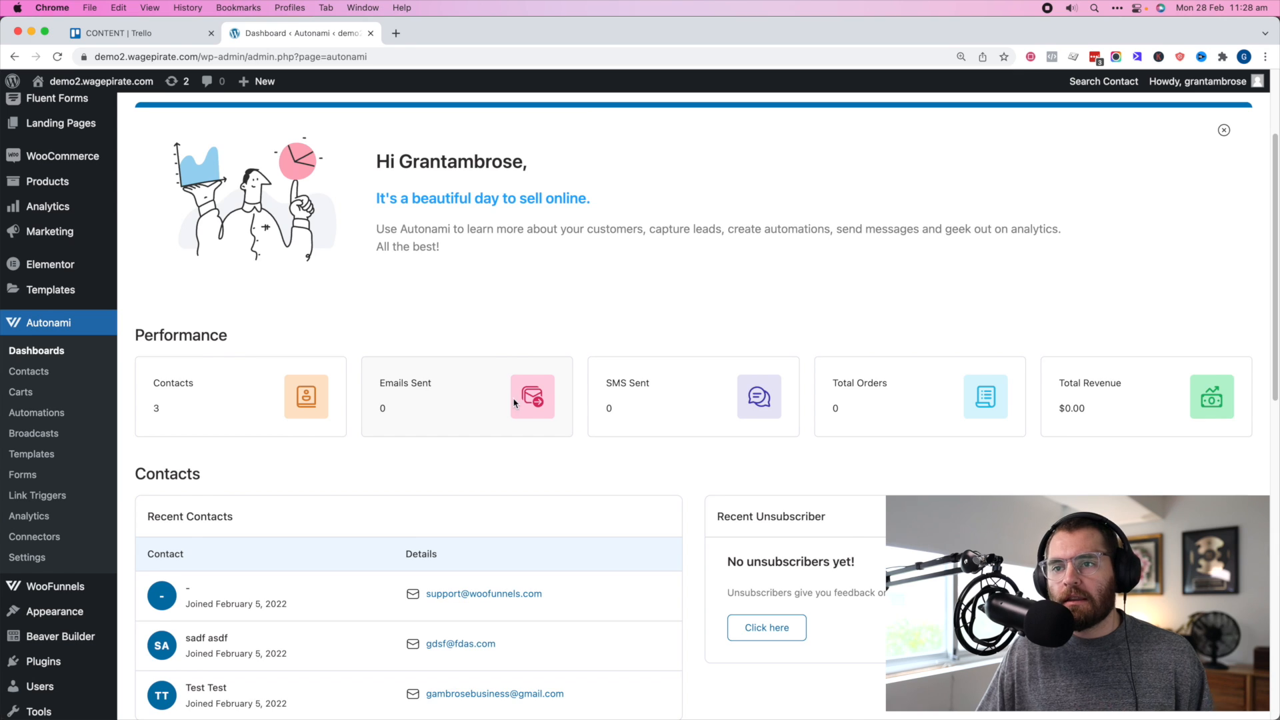
scroll(513, 402, "up", 3)
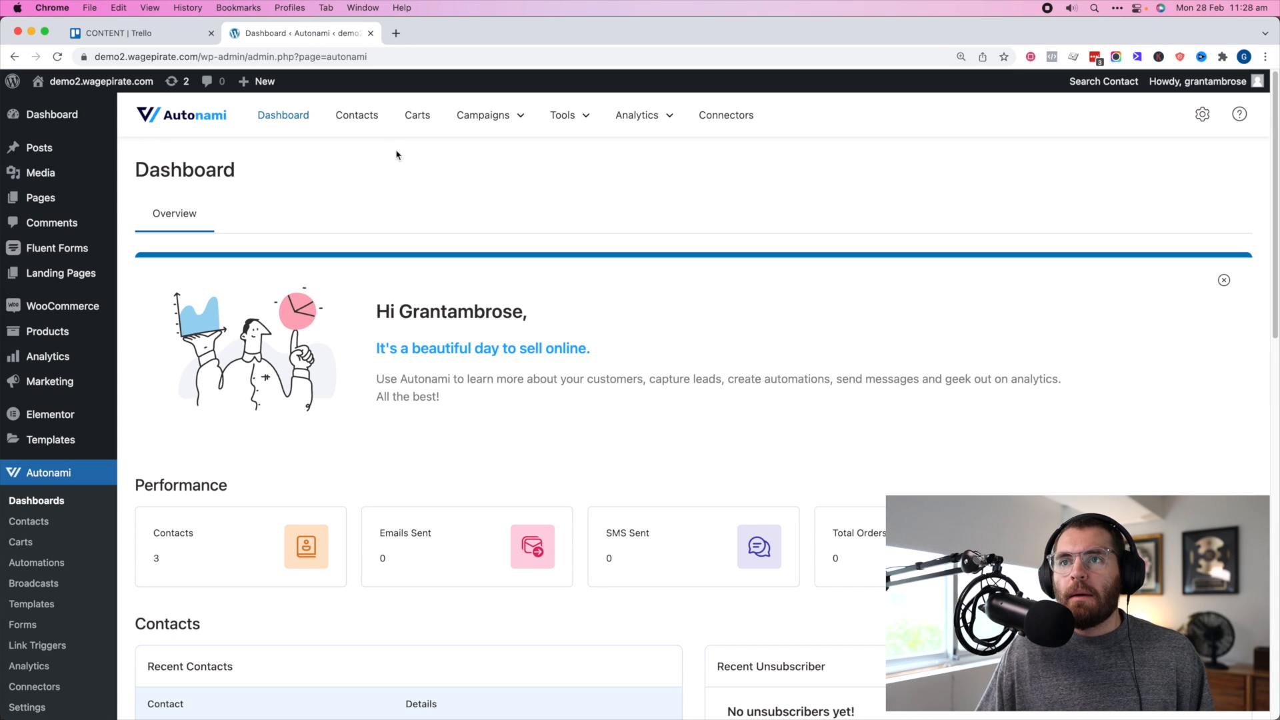
Add a new automation named "test" among the Autonami campaigns
mouse_move(513, 115)
left_click(497, 145)
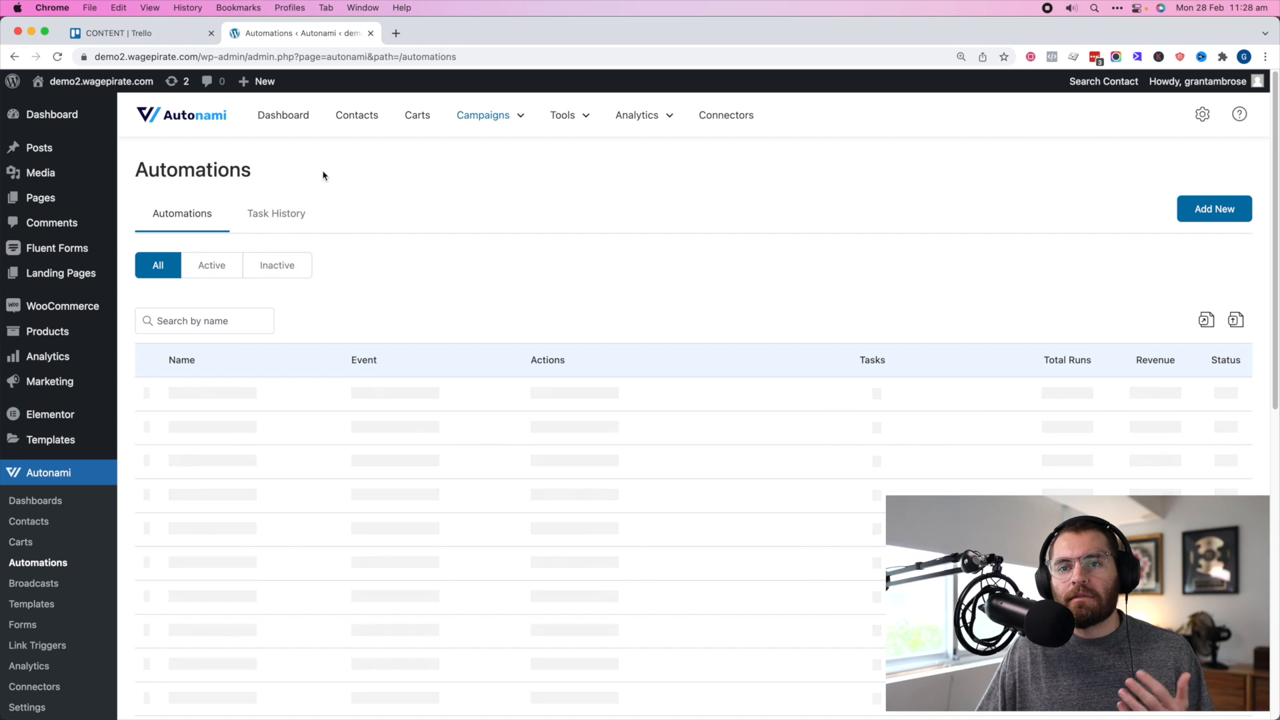
left_click(1203, 212)
type("test")
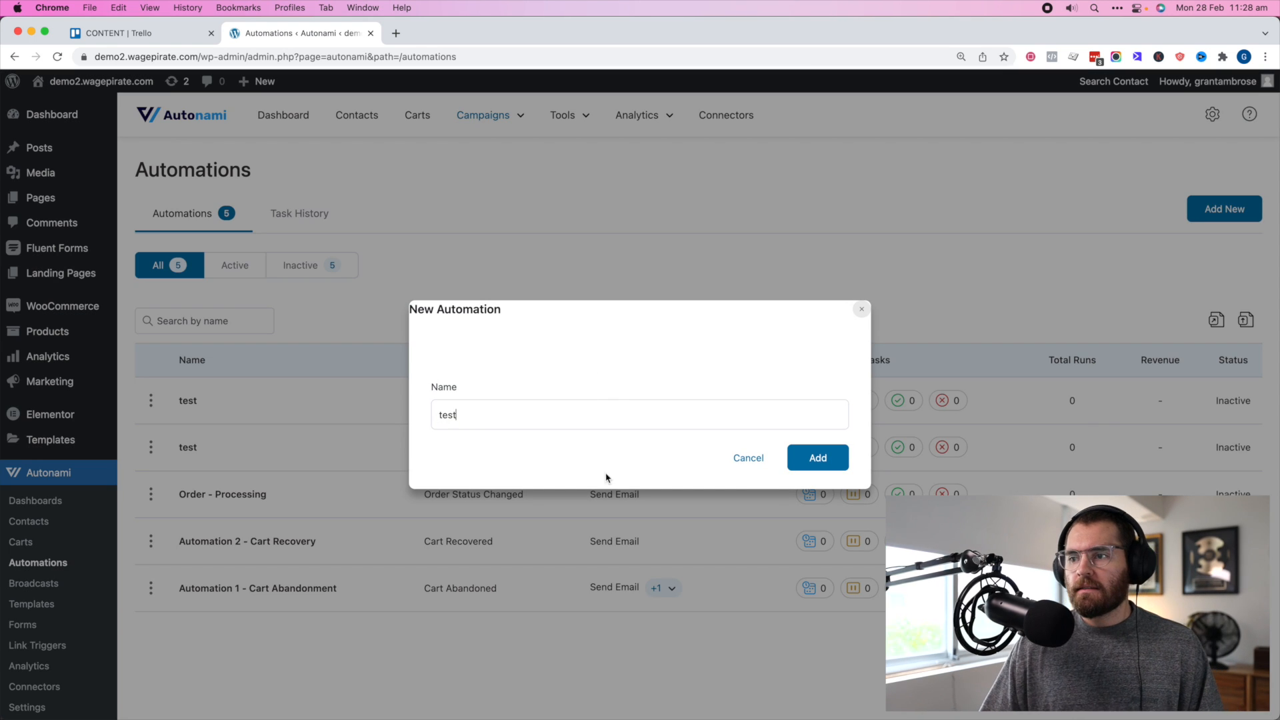
left_click(846, 456)
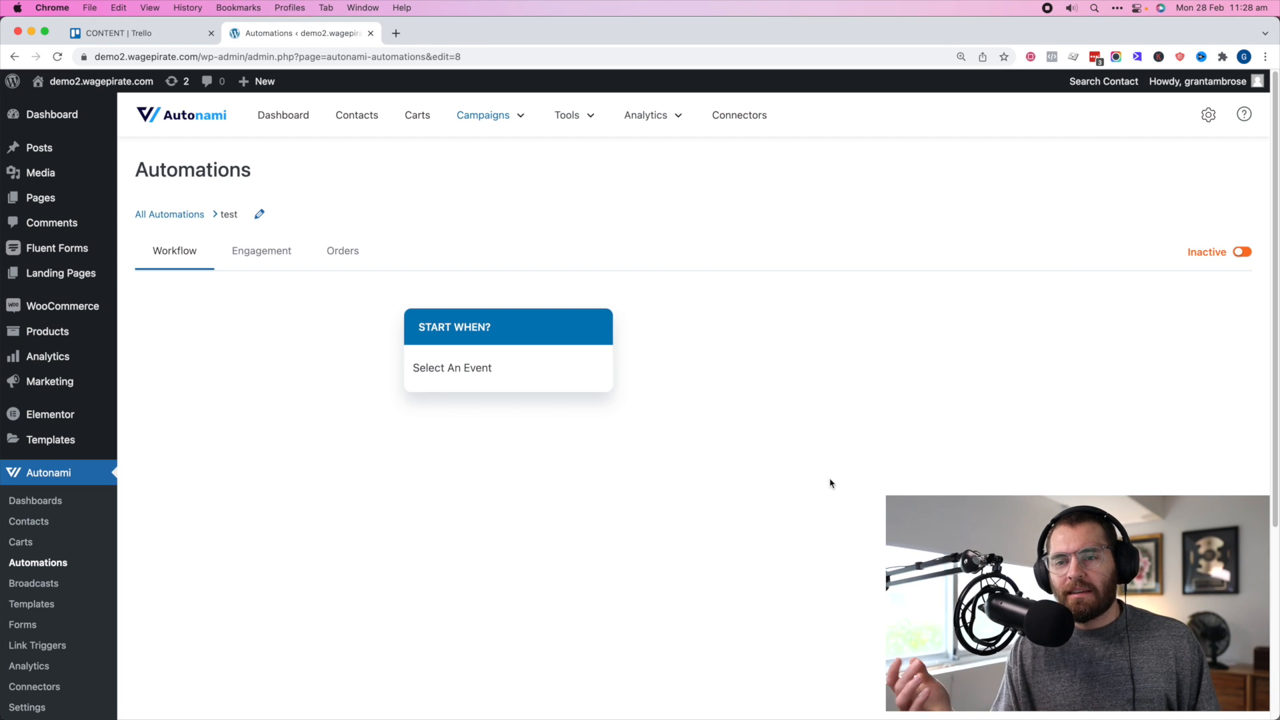
Set the automation's trigger to the WooCommerce event Order Status Changed, with Processing as the To Status
left_click(462, 371)
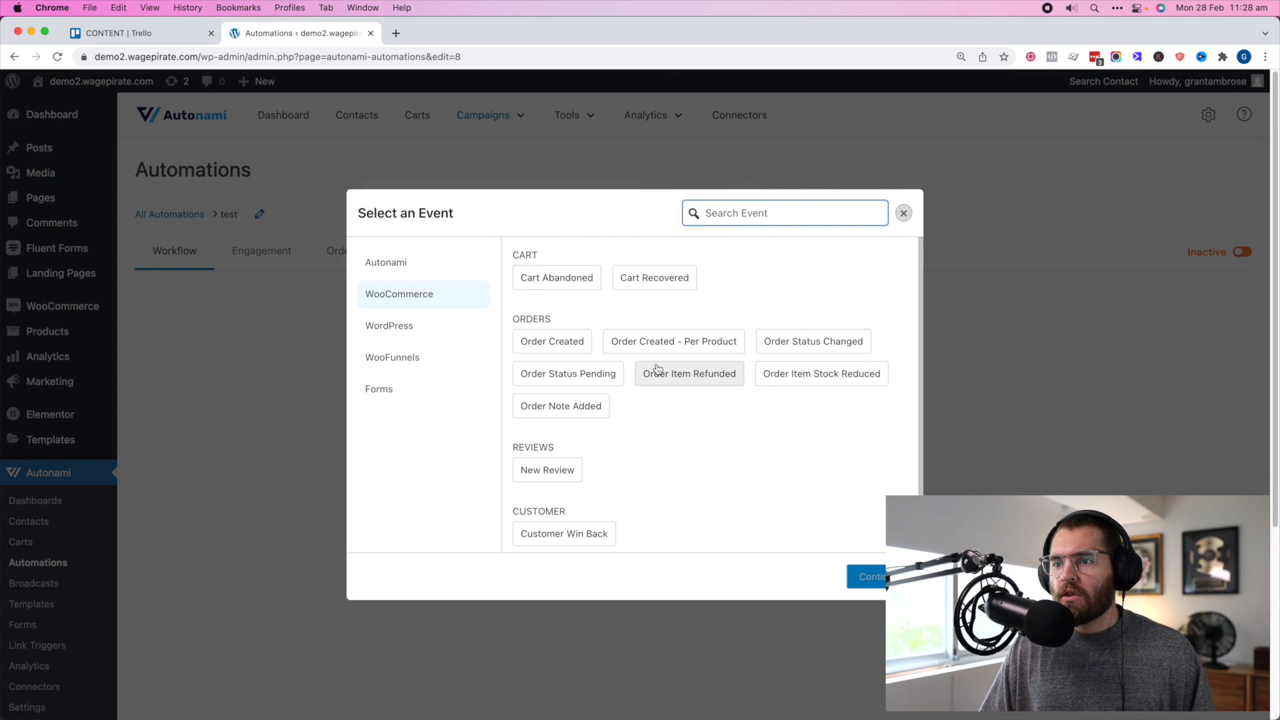
left_click(818, 340)
left_click(870, 577)
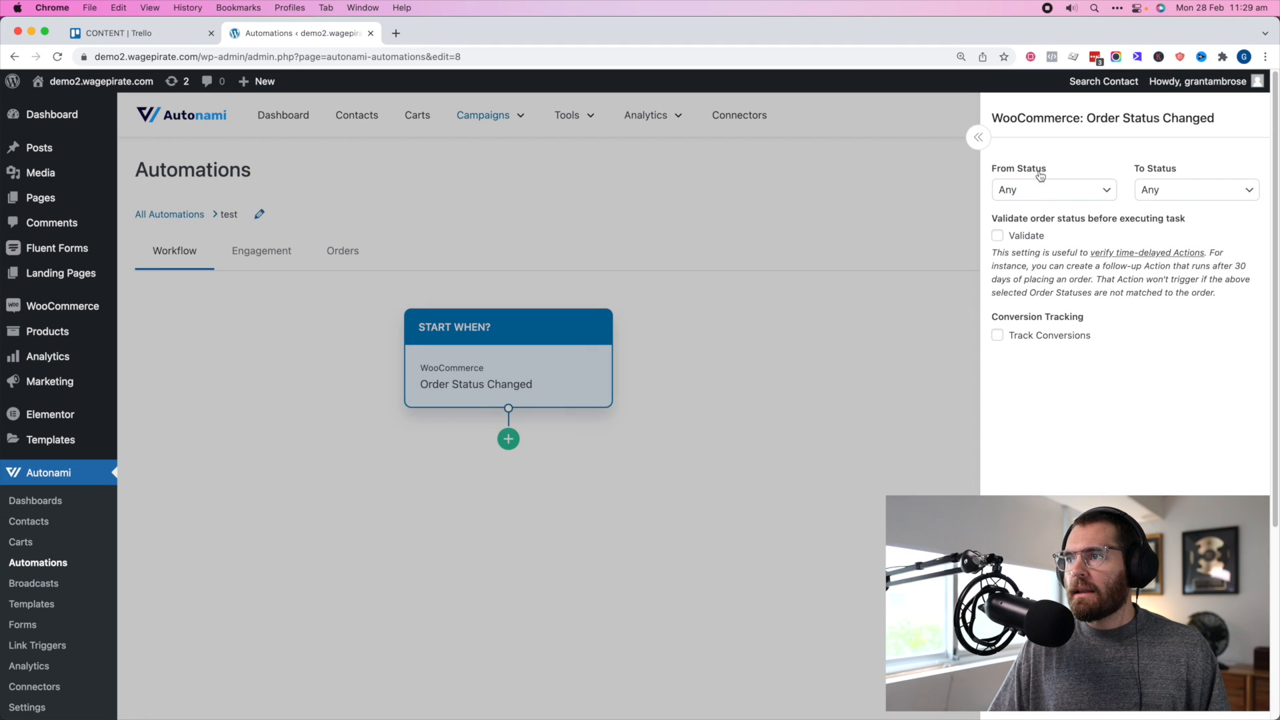
left_click(1151, 190)
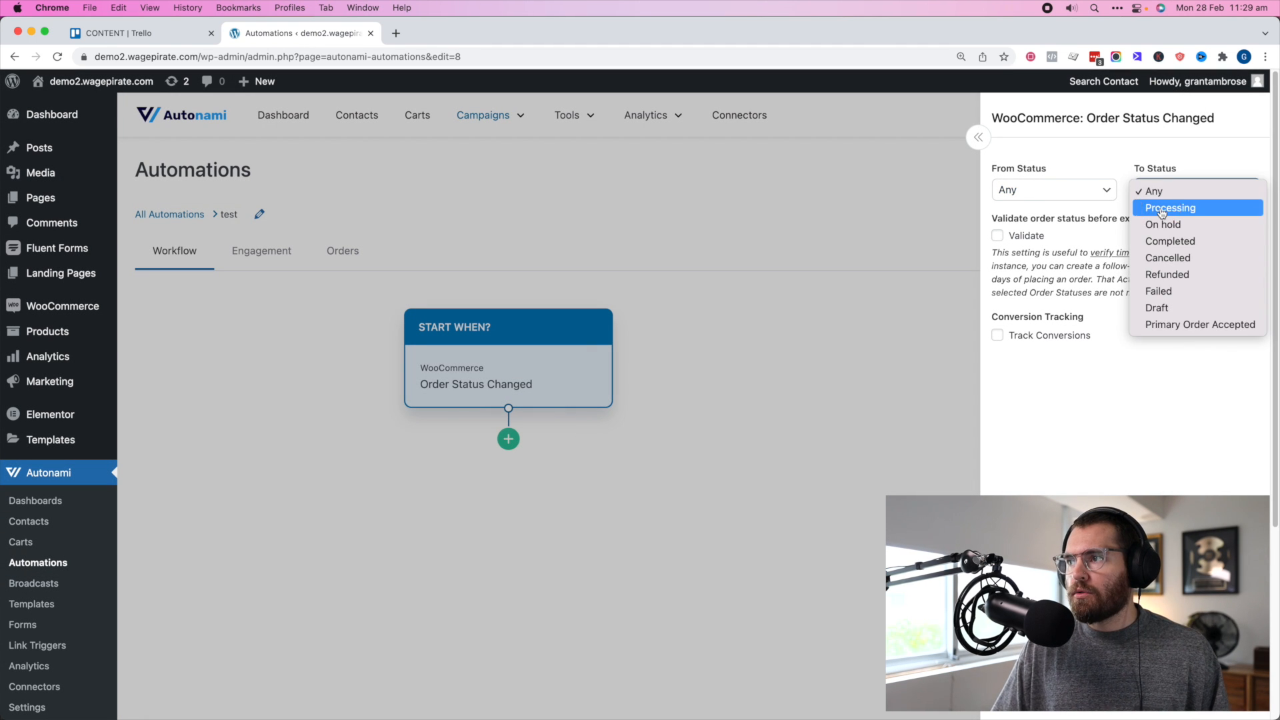
left_click(1172, 205)
left_click(805, 309)
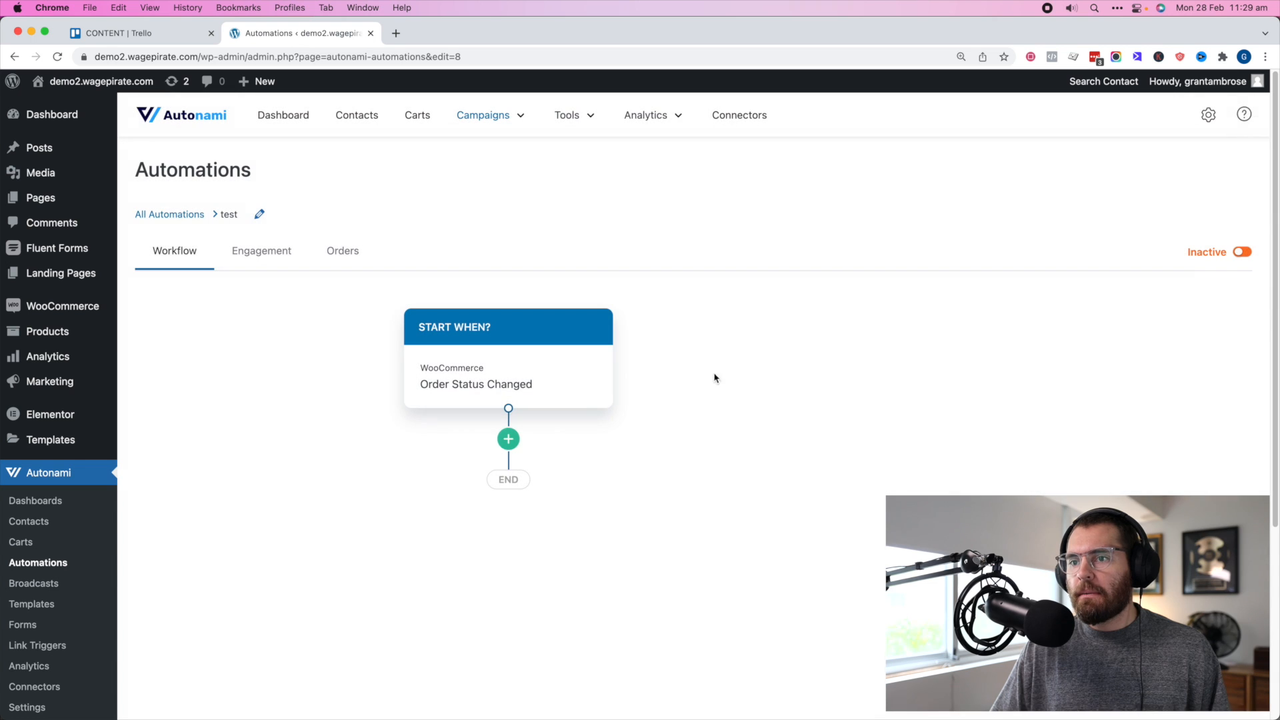
Add a direct action after the trigger that sends an email
left_click(509, 439)
left_click(636, 491)
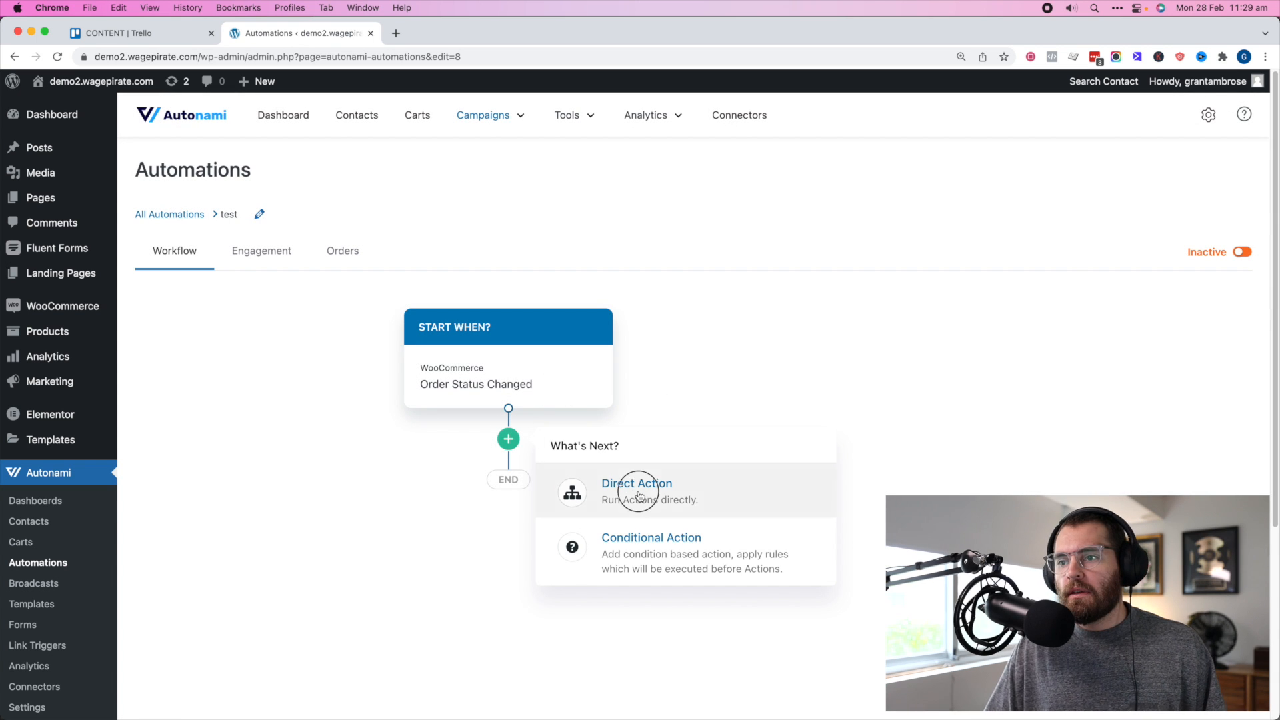
left_click(493, 527)
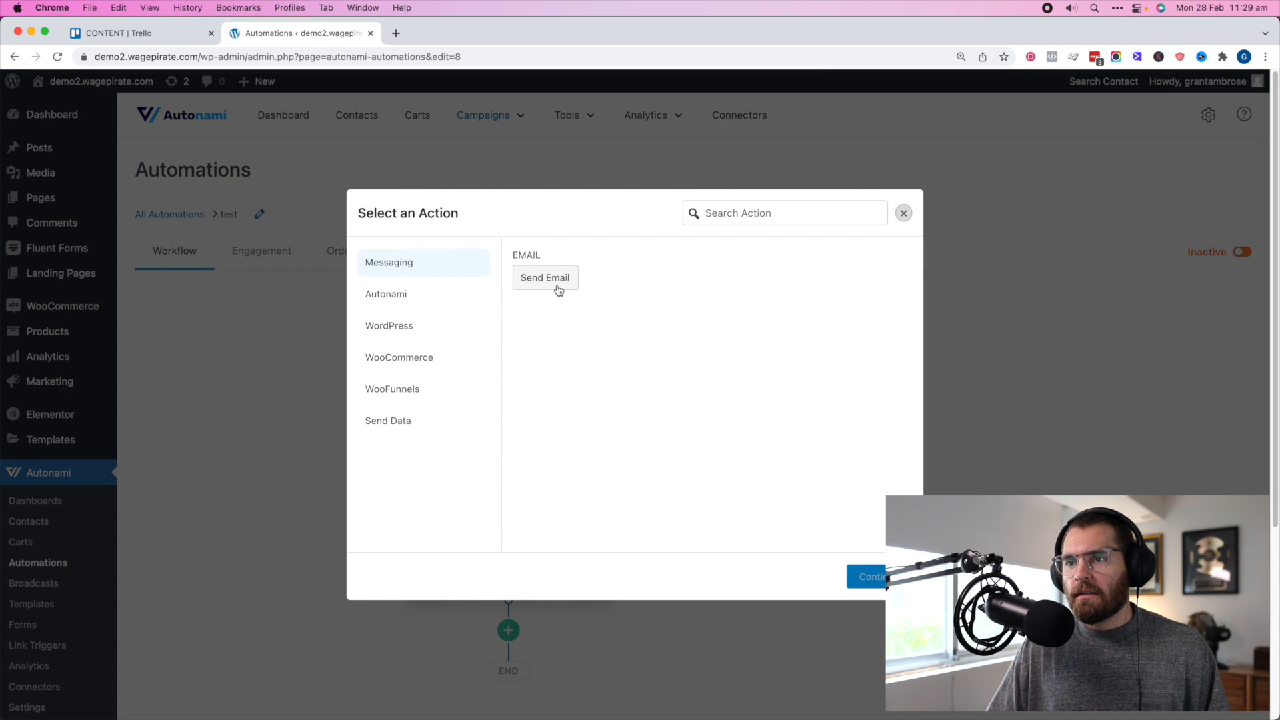
left_click(559, 289)
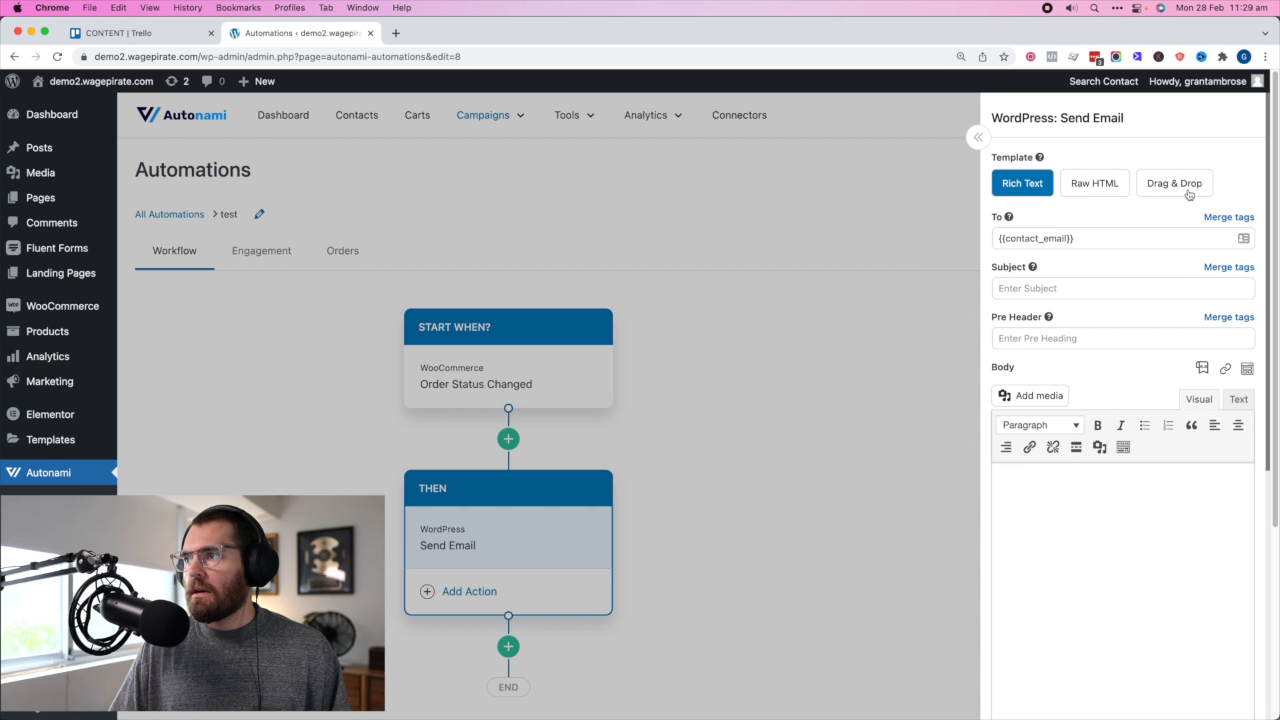
Look at the email's Drag & Drop template option, return to Rich Text and set the subject to "Order Receipt"
left_click(1158, 187)
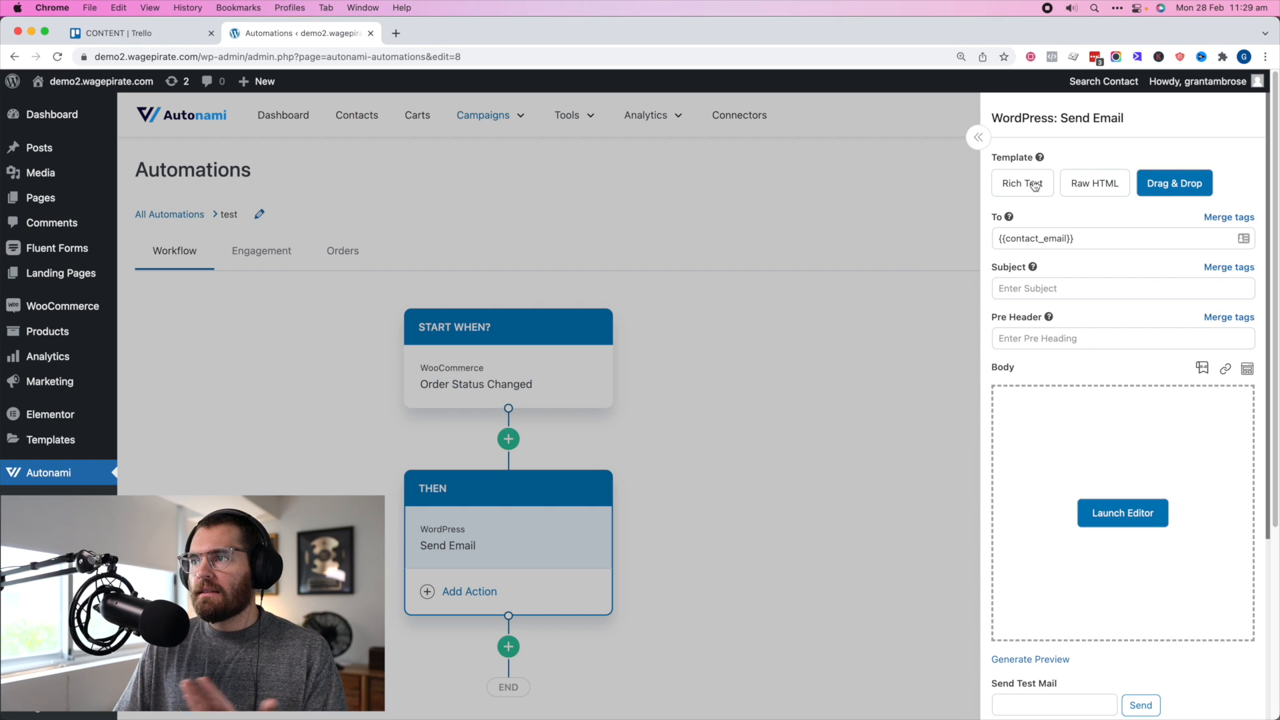
left_click(1044, 186)
left_click(1048, 335)
left_click(1040, 291)
type("Order Receipt")
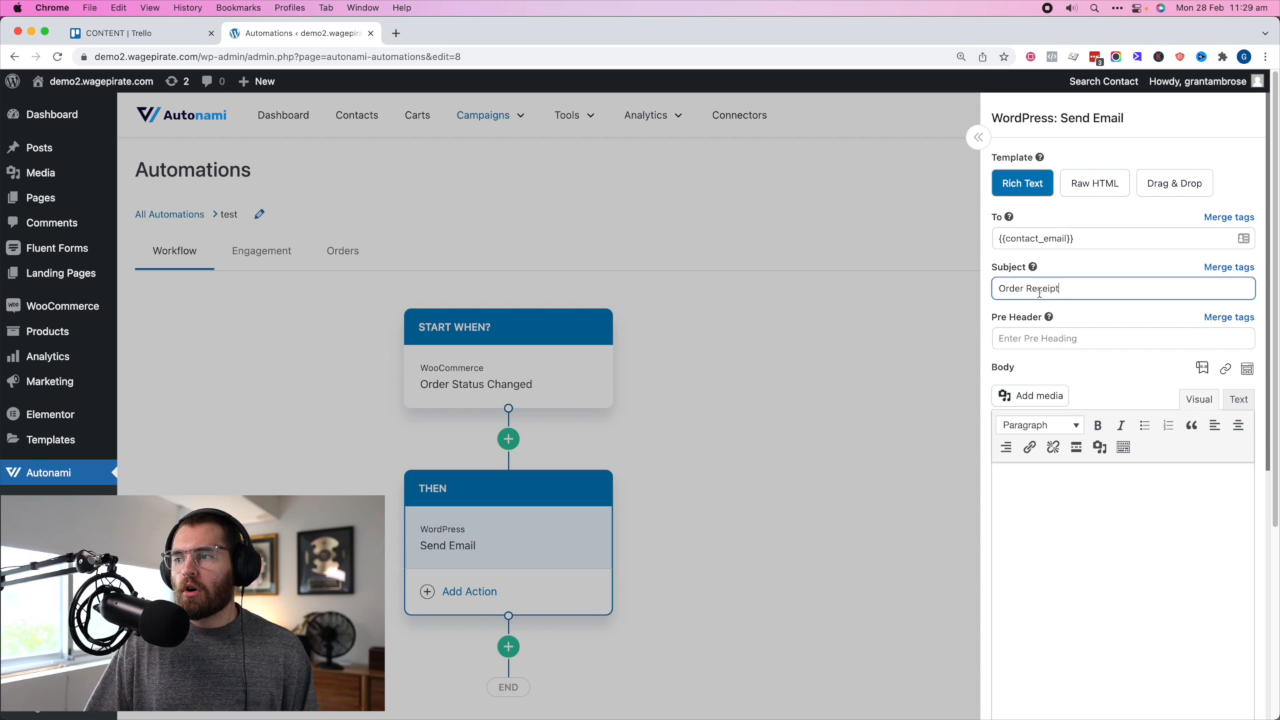
Start the email body with the greeting "Hi {{contact_first_name}}," using the Contact First Name merge tag
left_click(1114, 487)
type("Hi")
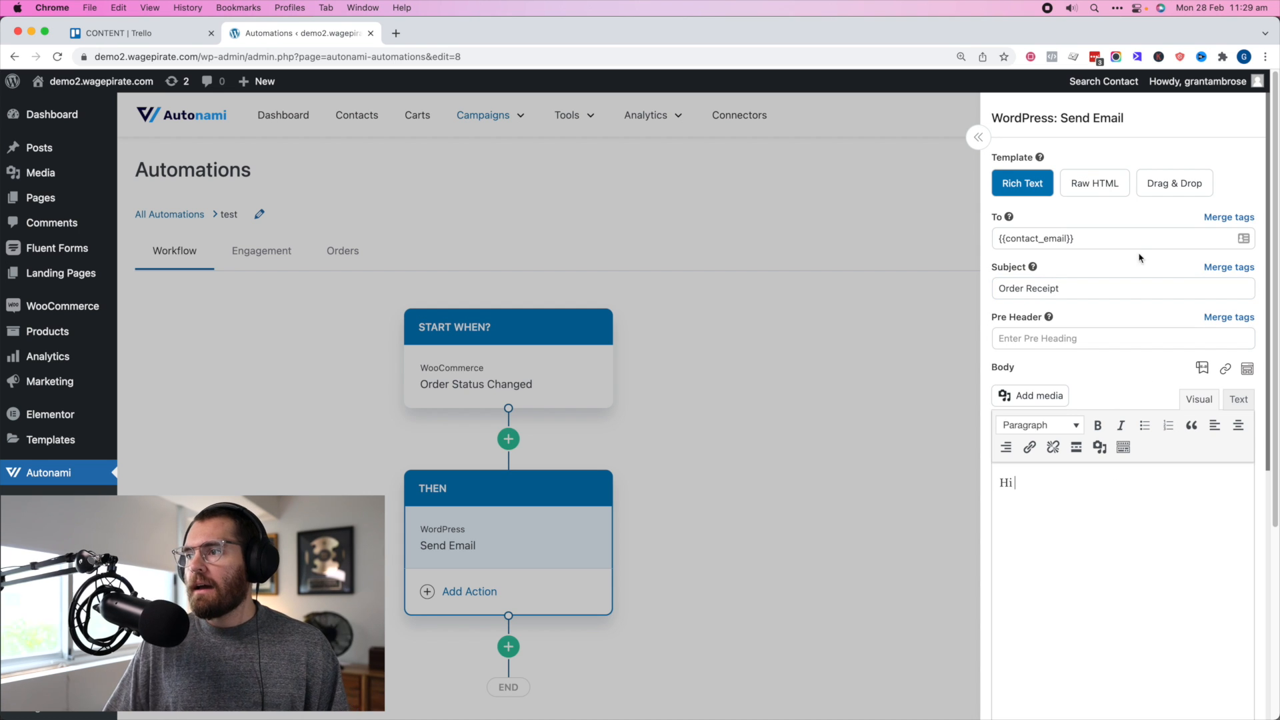
left_click(1202, 368)
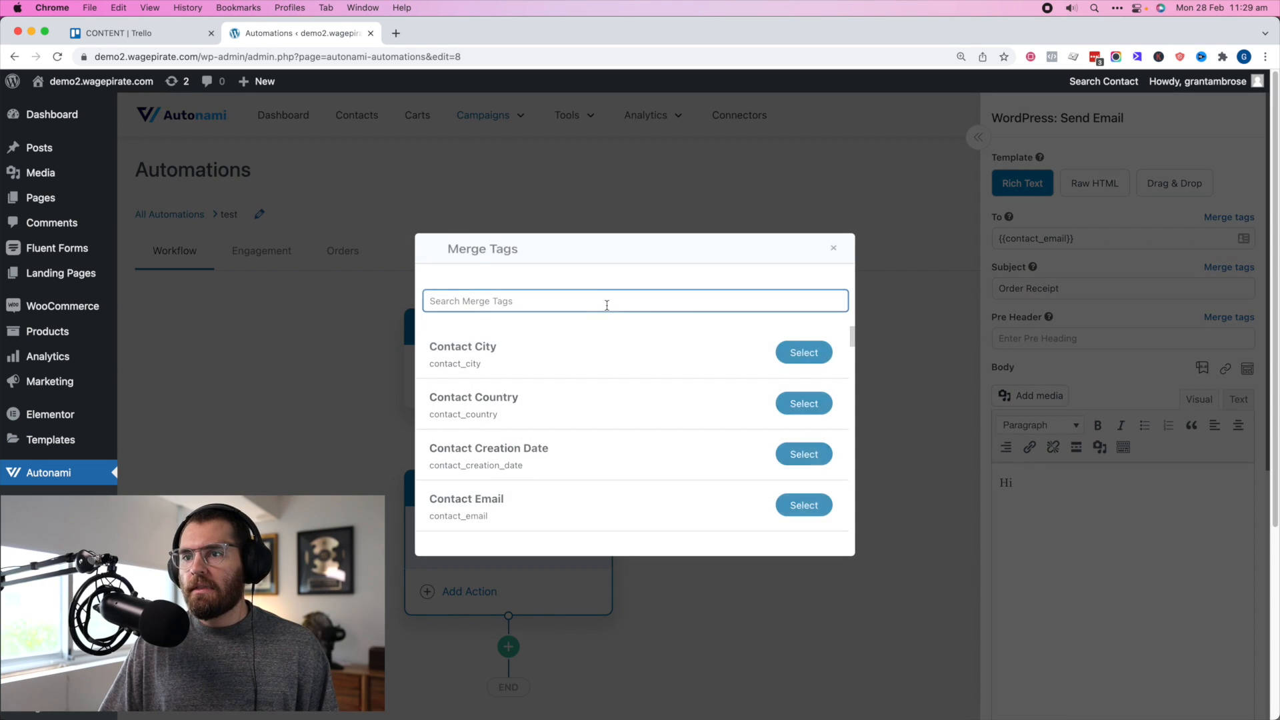
left_click(606, 306)
type("first")
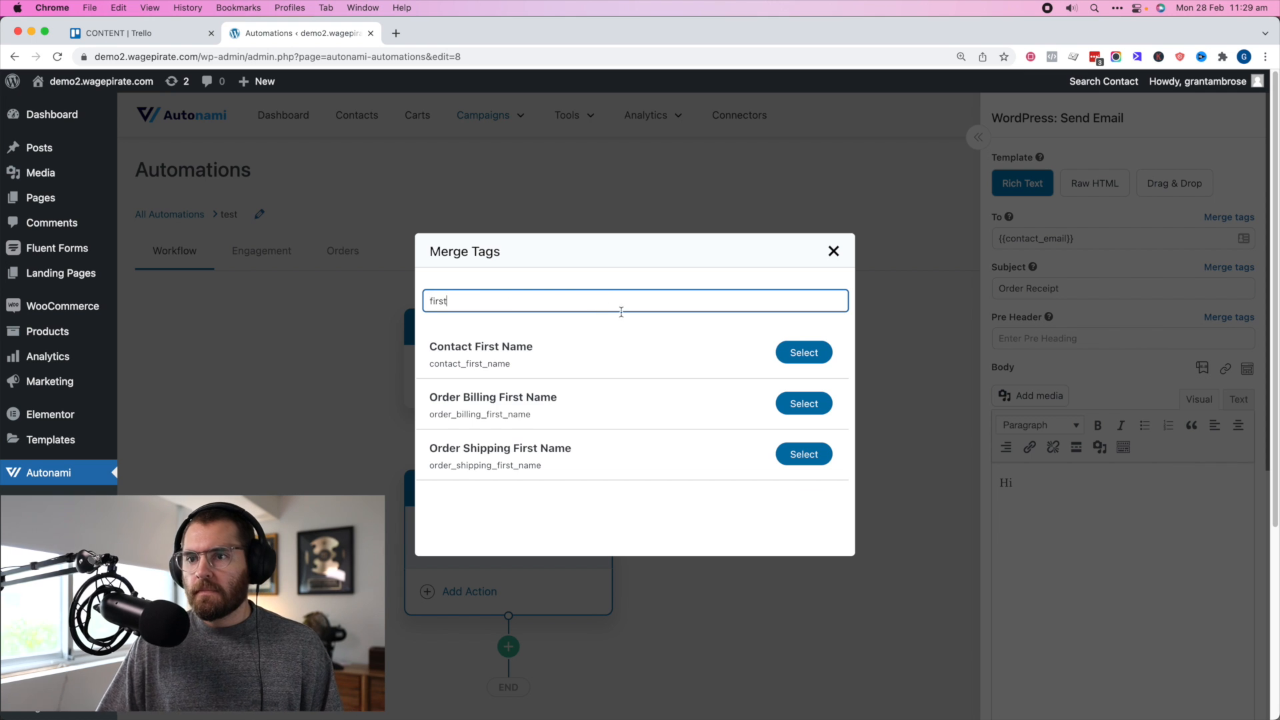
left_click(803, 353)
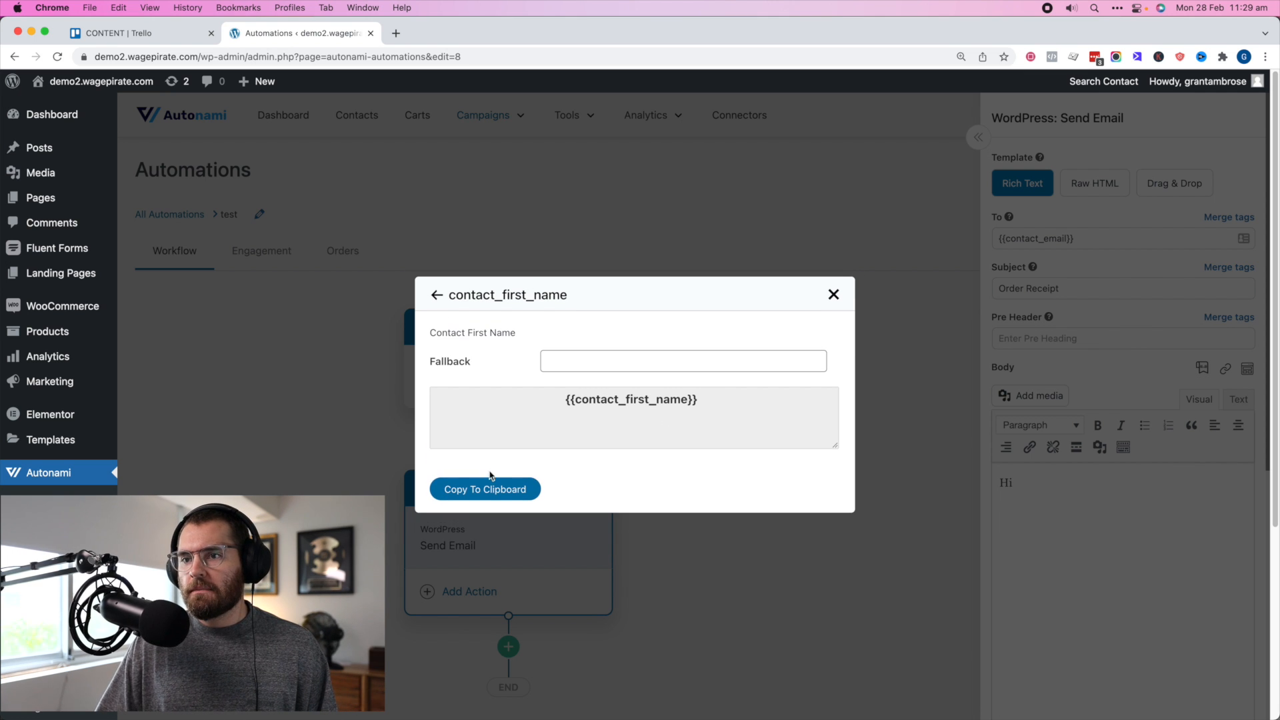
left_click(526, 488)
left_click(1075, 488)
key("super+v")
type(",")
key("Return")
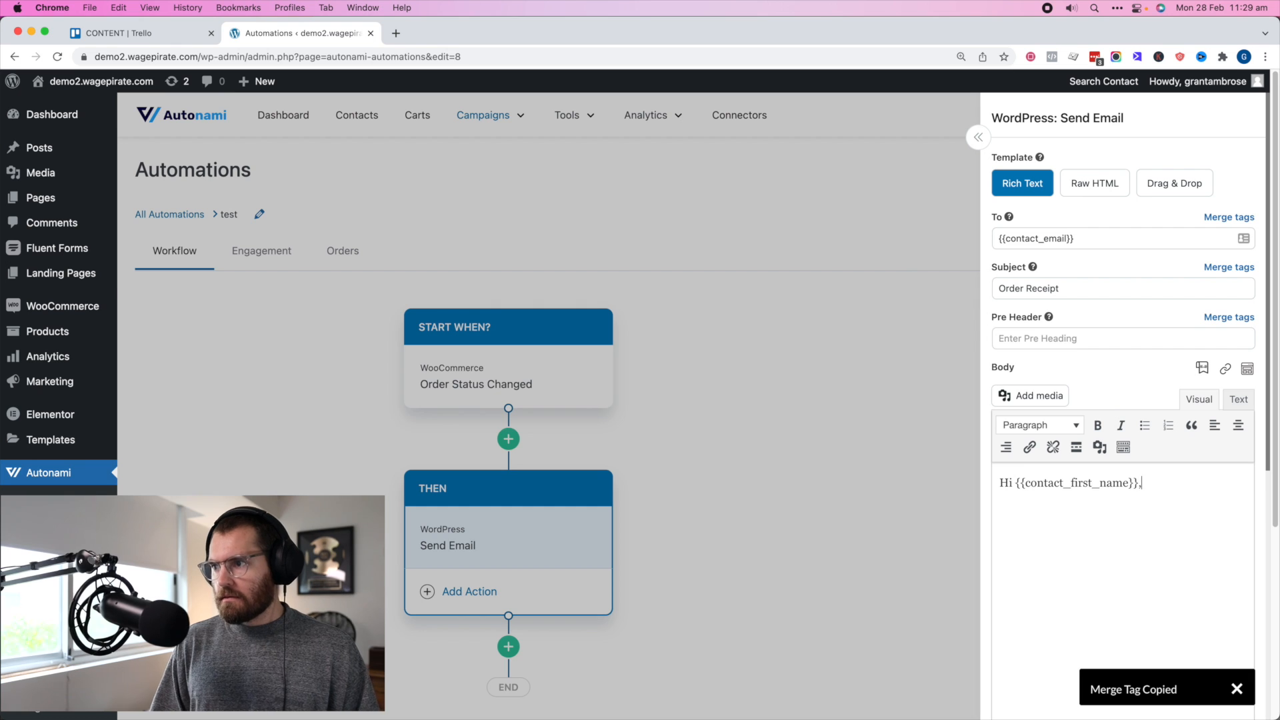
Complete the email body with "Here is your receipt.", the Order Items merge tag in WooCommerce Order Summary Layout, and "Thanks!"
type("Here is your receipt.")
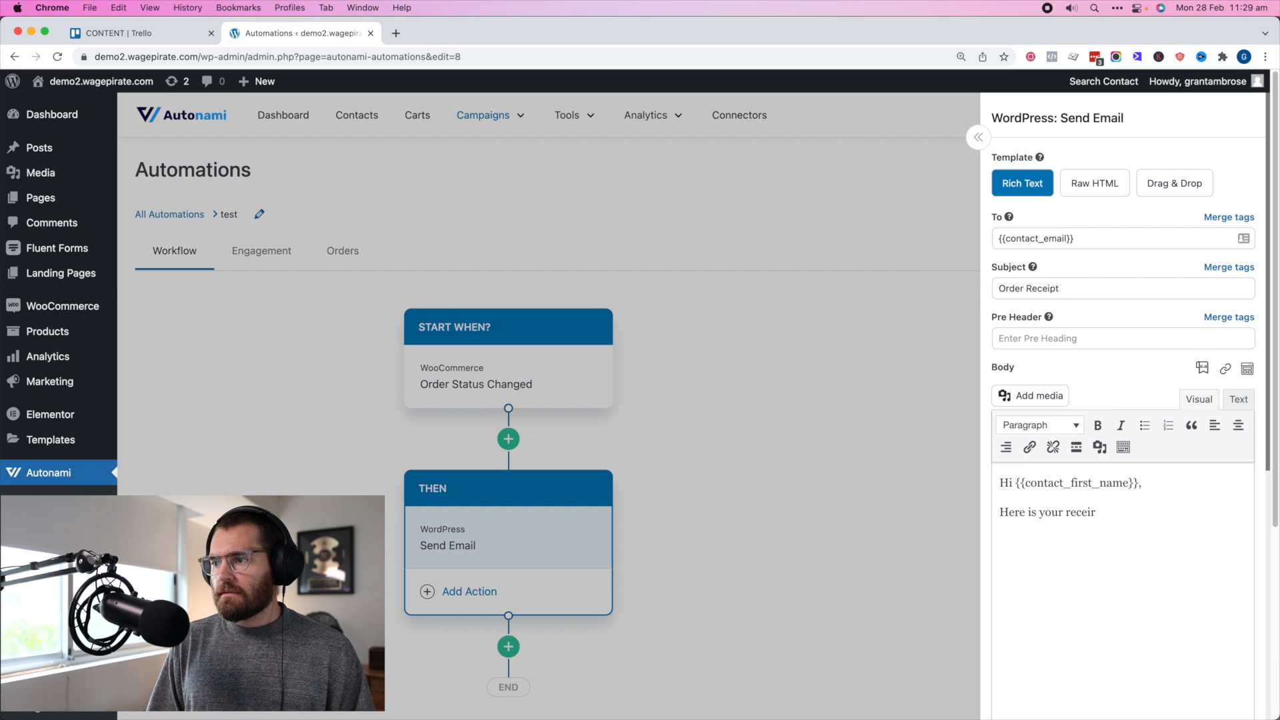
left_click(1207, 368)
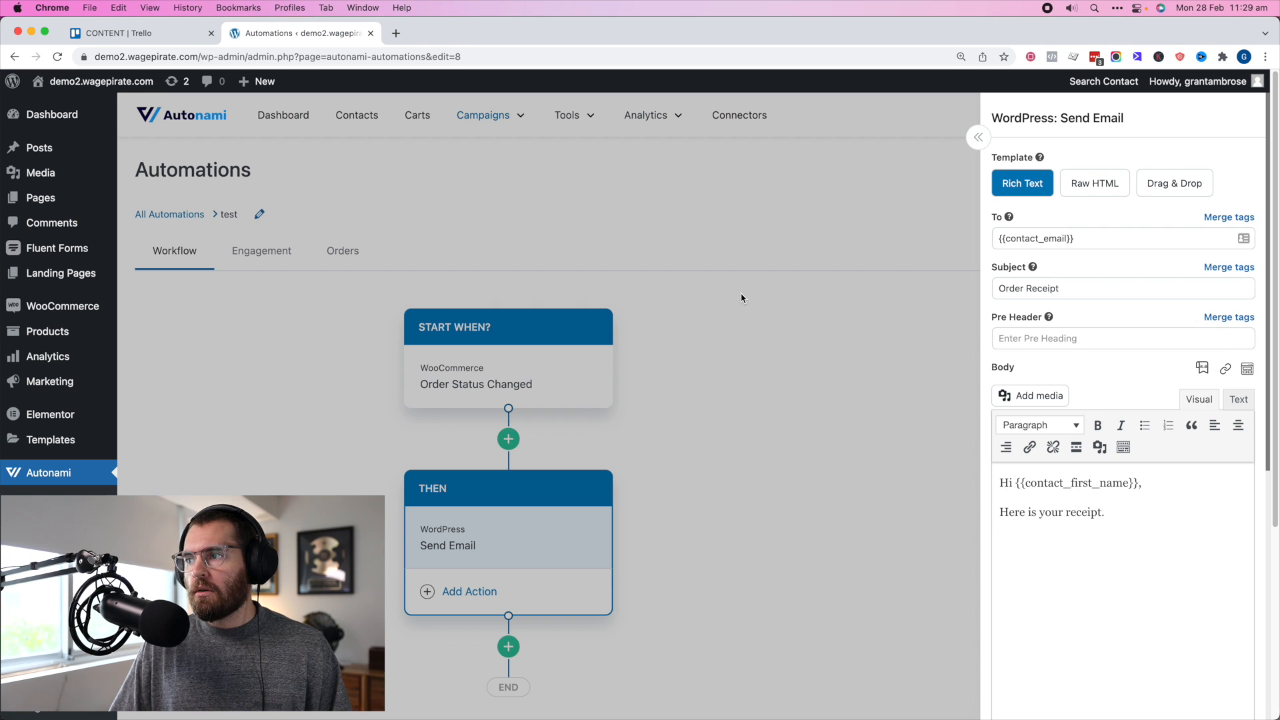
type("order item")
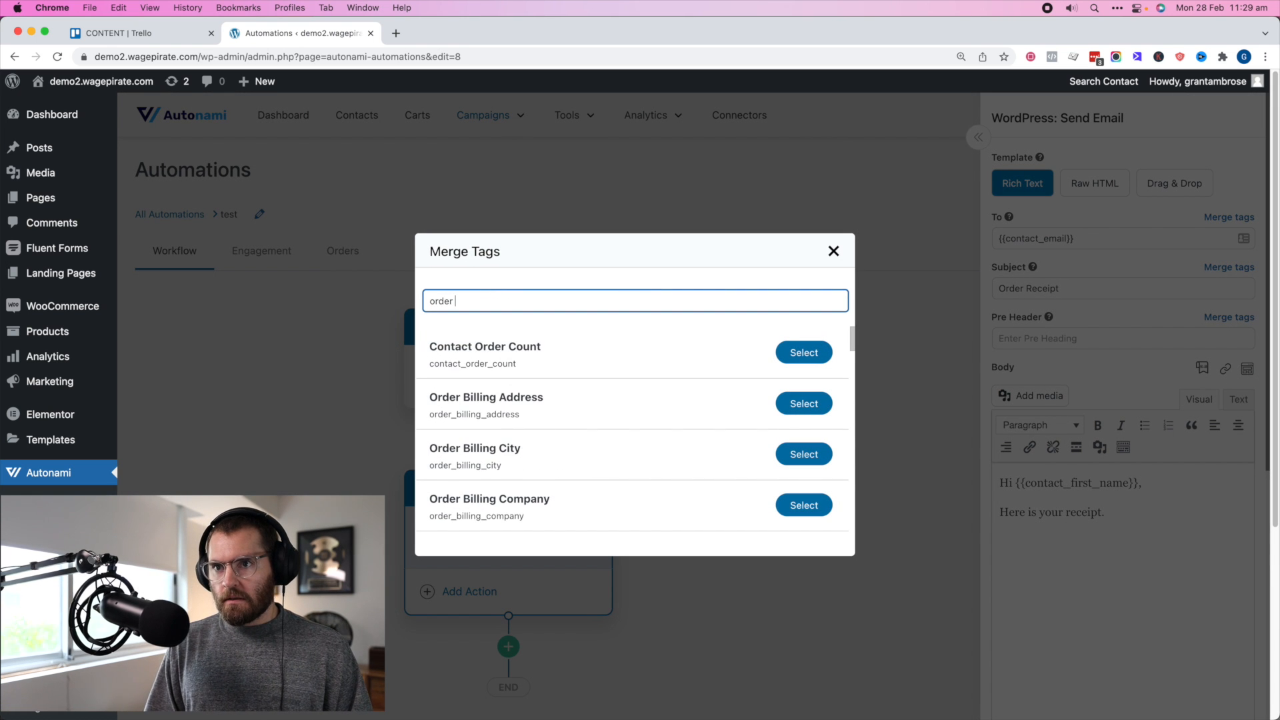
left_click(821, 403)
left_click(691, 368)
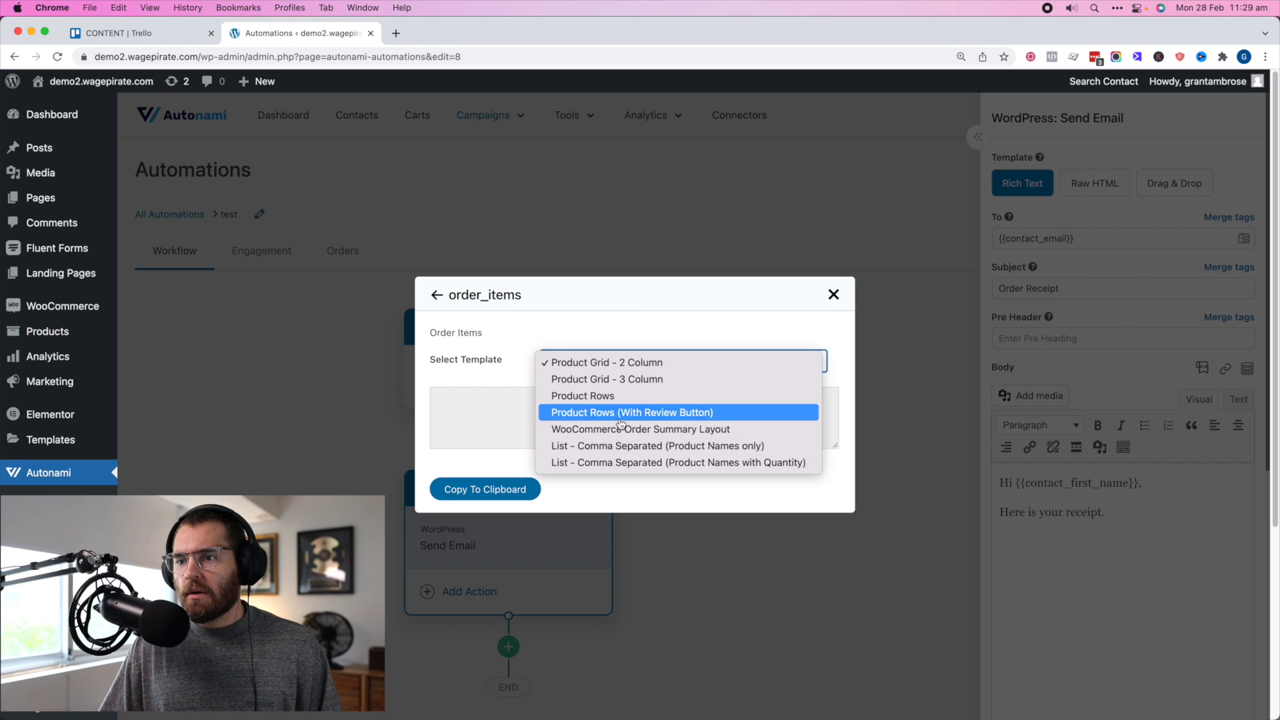
left_click(645, 430)
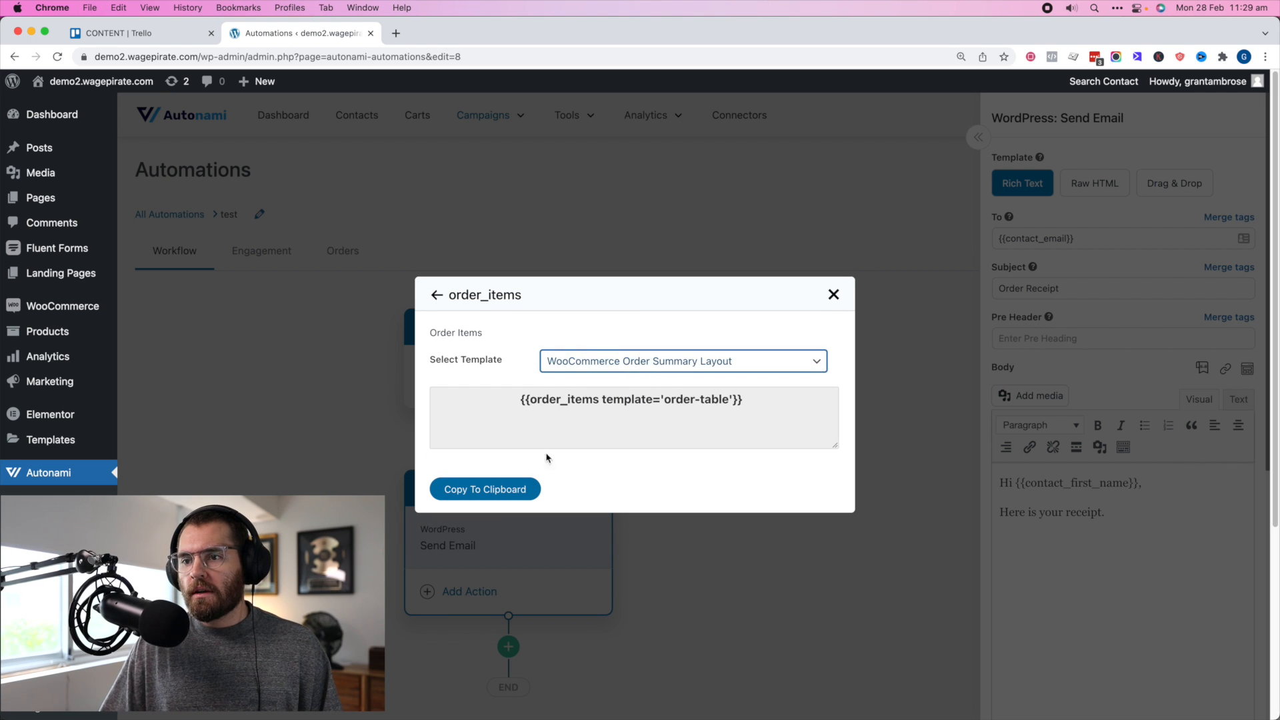
left_click(511, 489)
left_click(1114, 538)
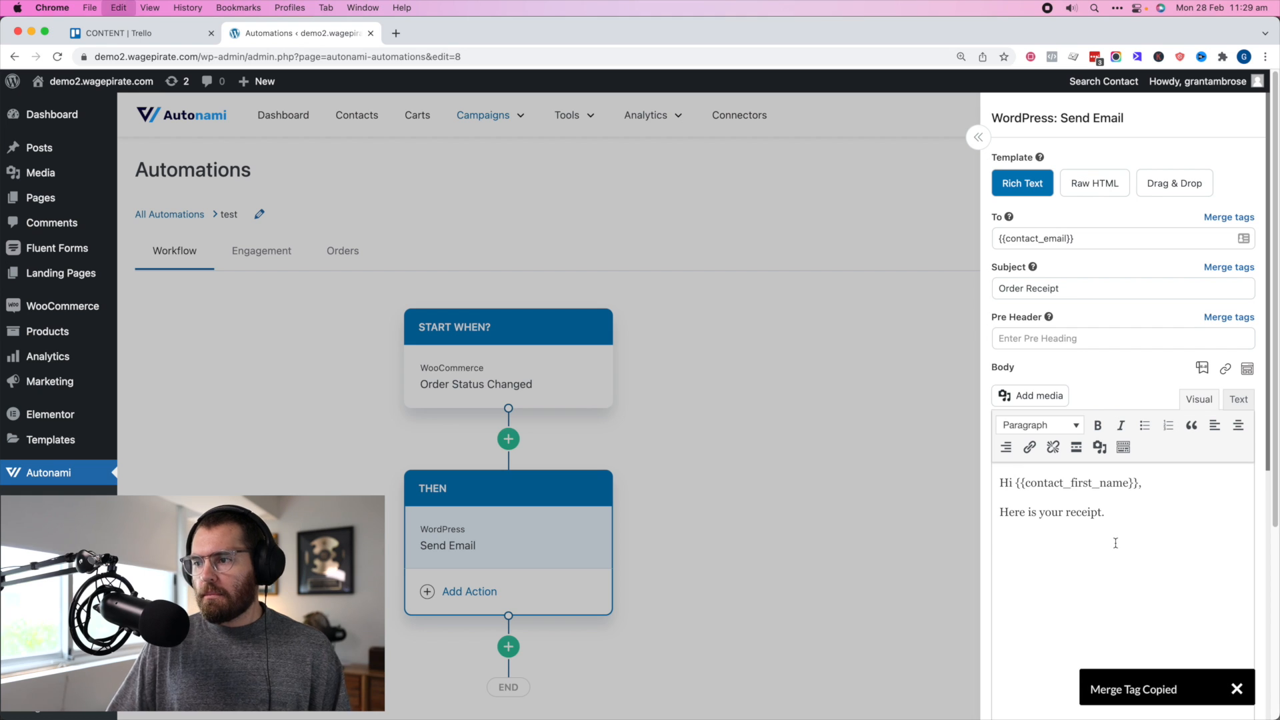
key("super+v")
key("Return")
type("Thanks!")
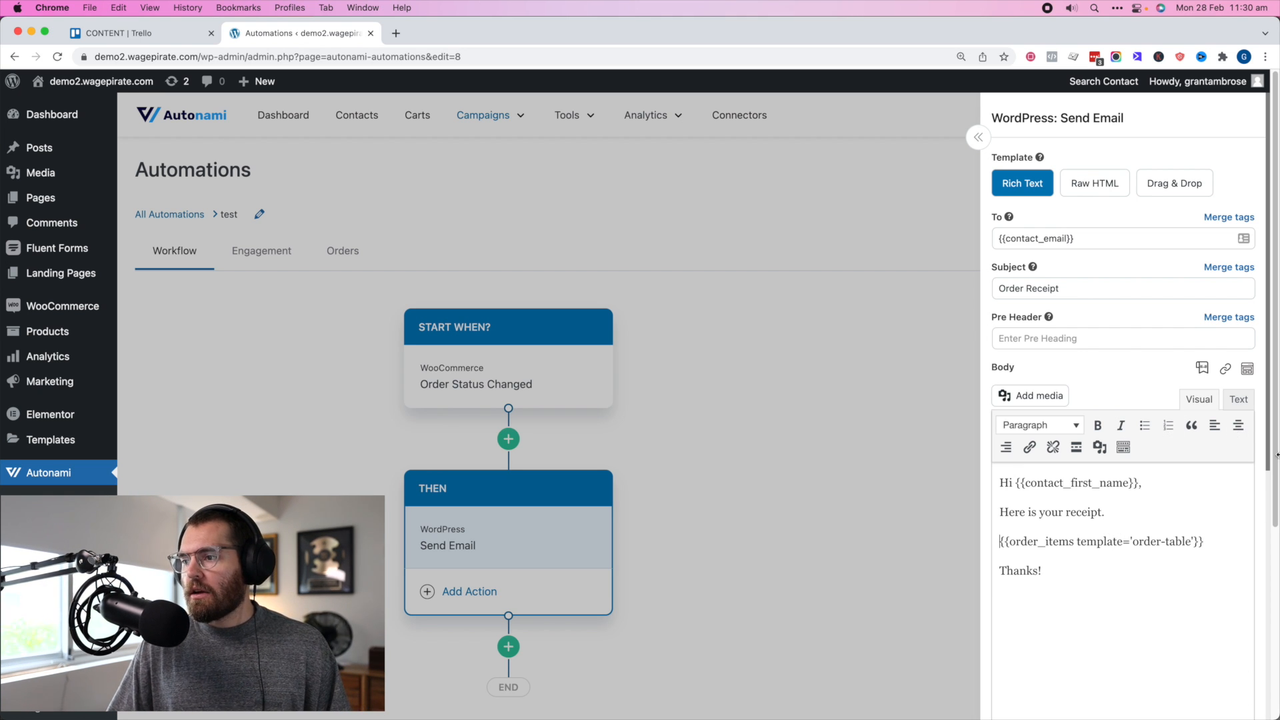
Generate a preview of the Order Receipt email and look over the automation's workflow
scroll(1267, 501, "down", 6)
scroll(1267, 501, "down", 3)
left_click(1033, 536)
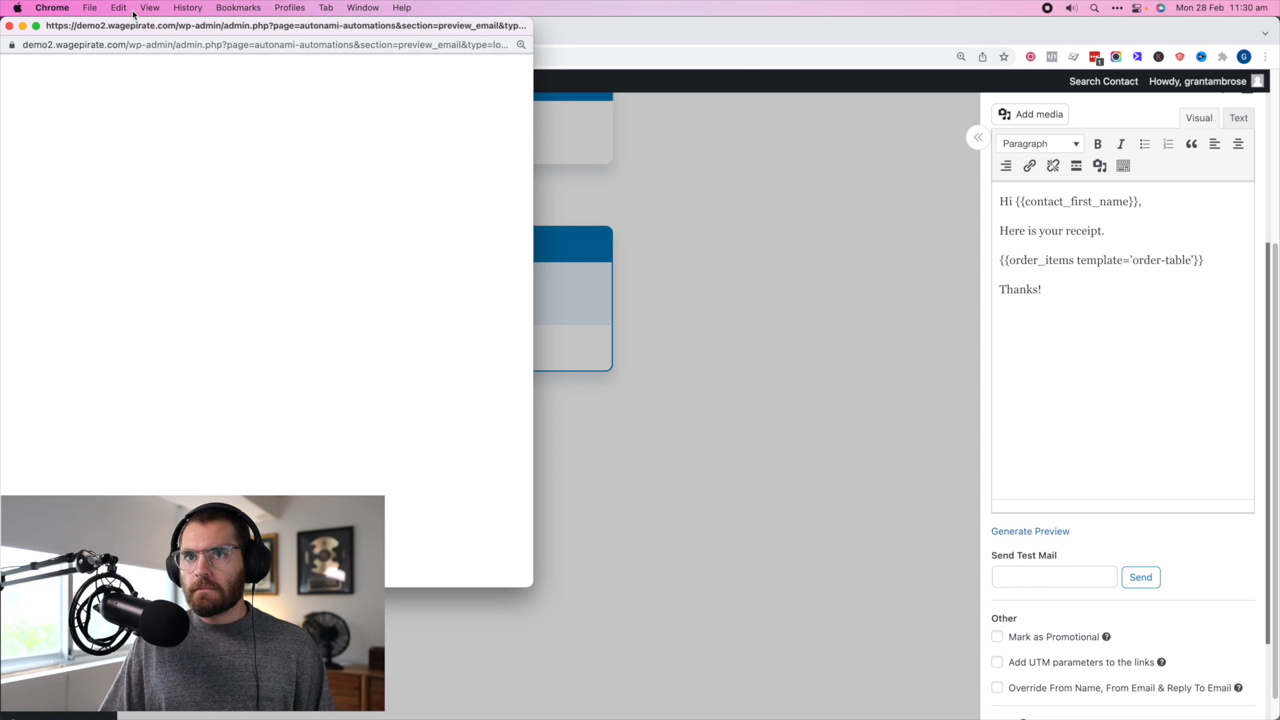
left_click(153, 29)
left_click_drag(154, 29, 433, 64)
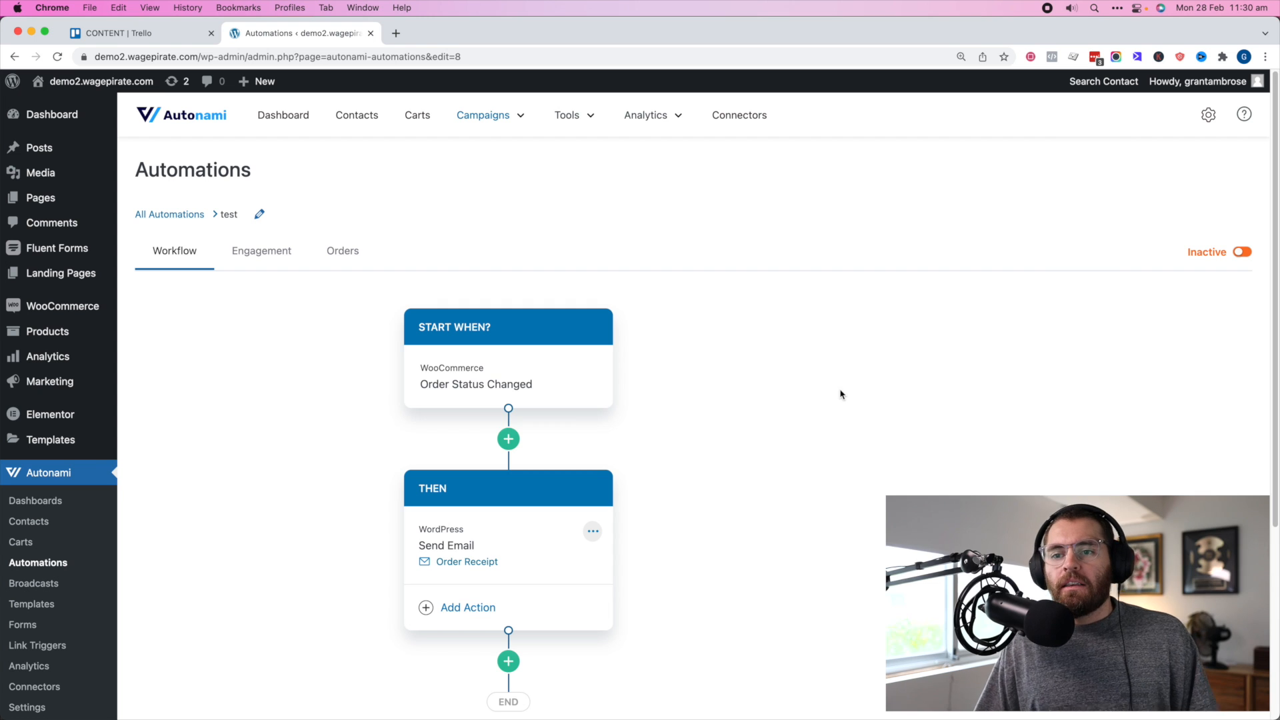
scroll(789, 417, "down", 2)
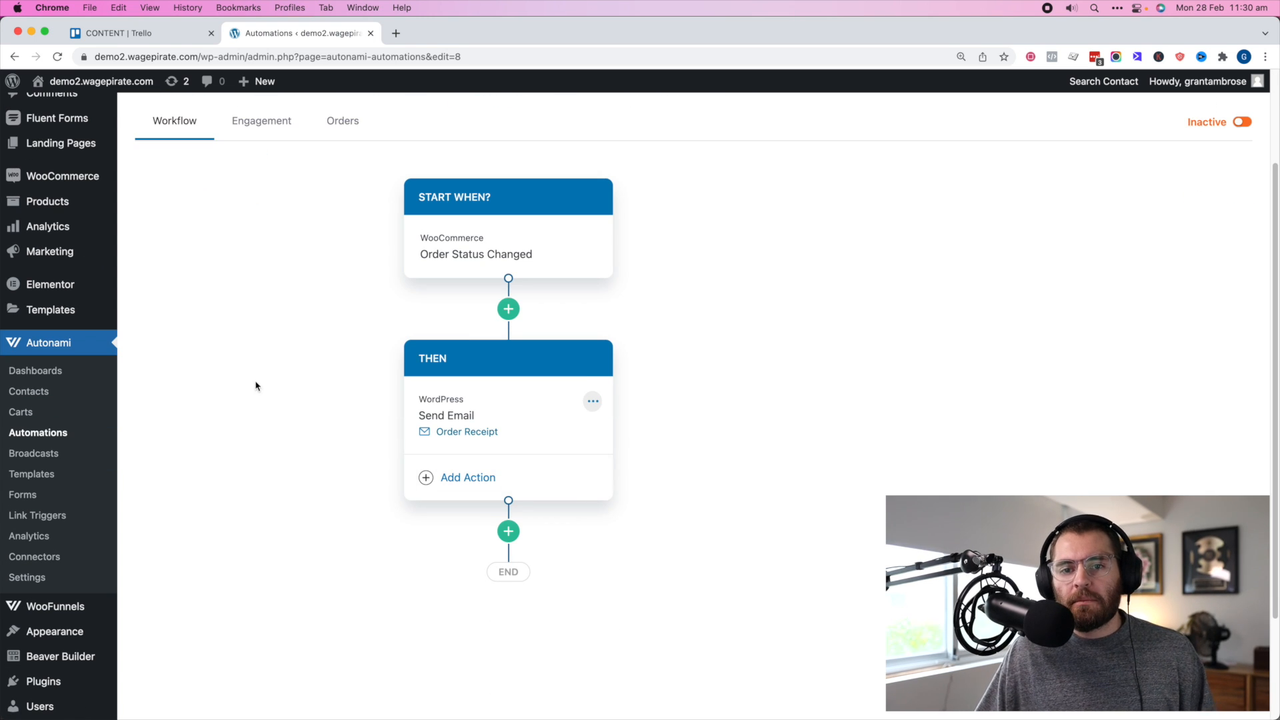
scroll(623, 226, "up", 2)
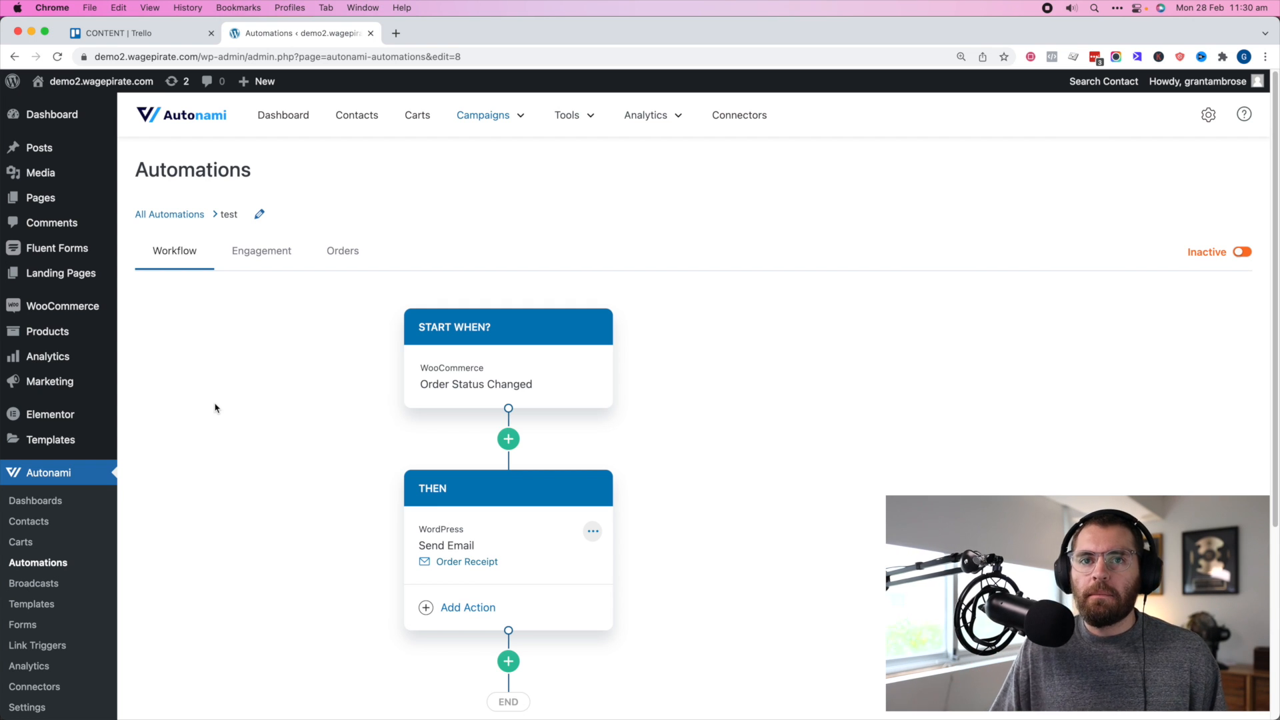
Create a new post in a separate browser tab, titled "Test blog post", with the paragraph "fads fsadf dsaf dsafsda"
mouse_move(46, 148)
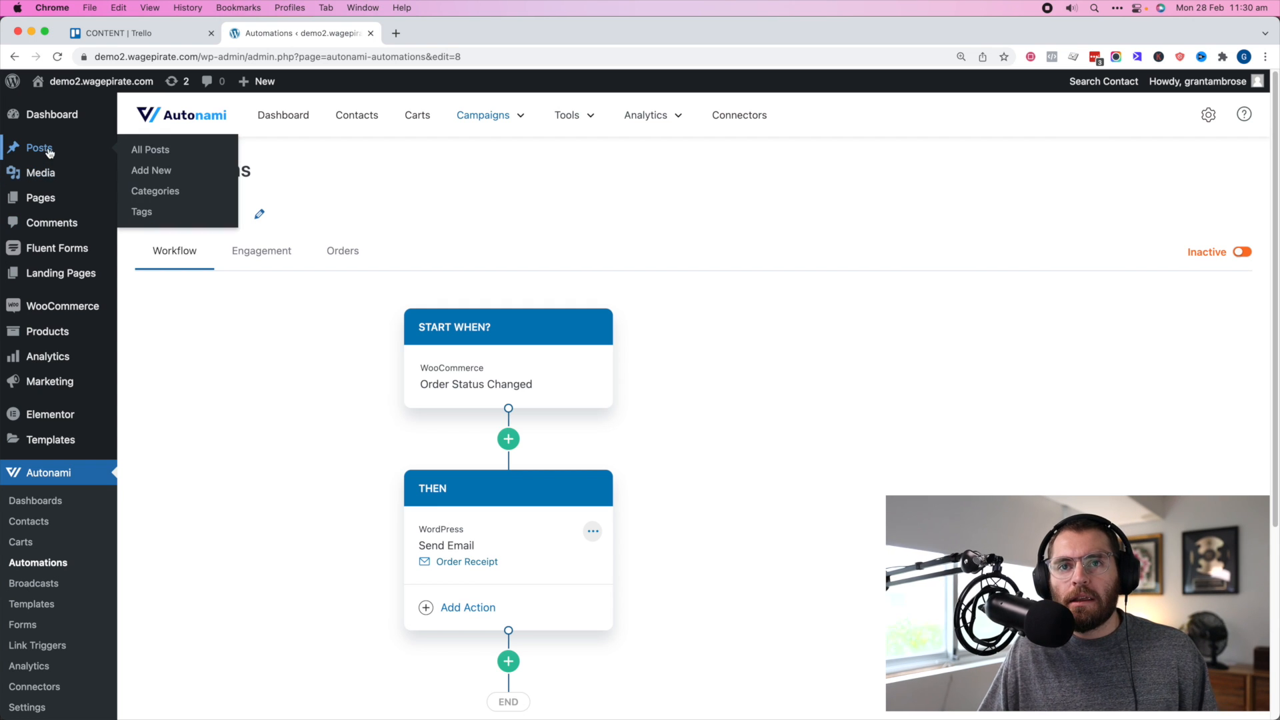
left_click(154, 151, "super")
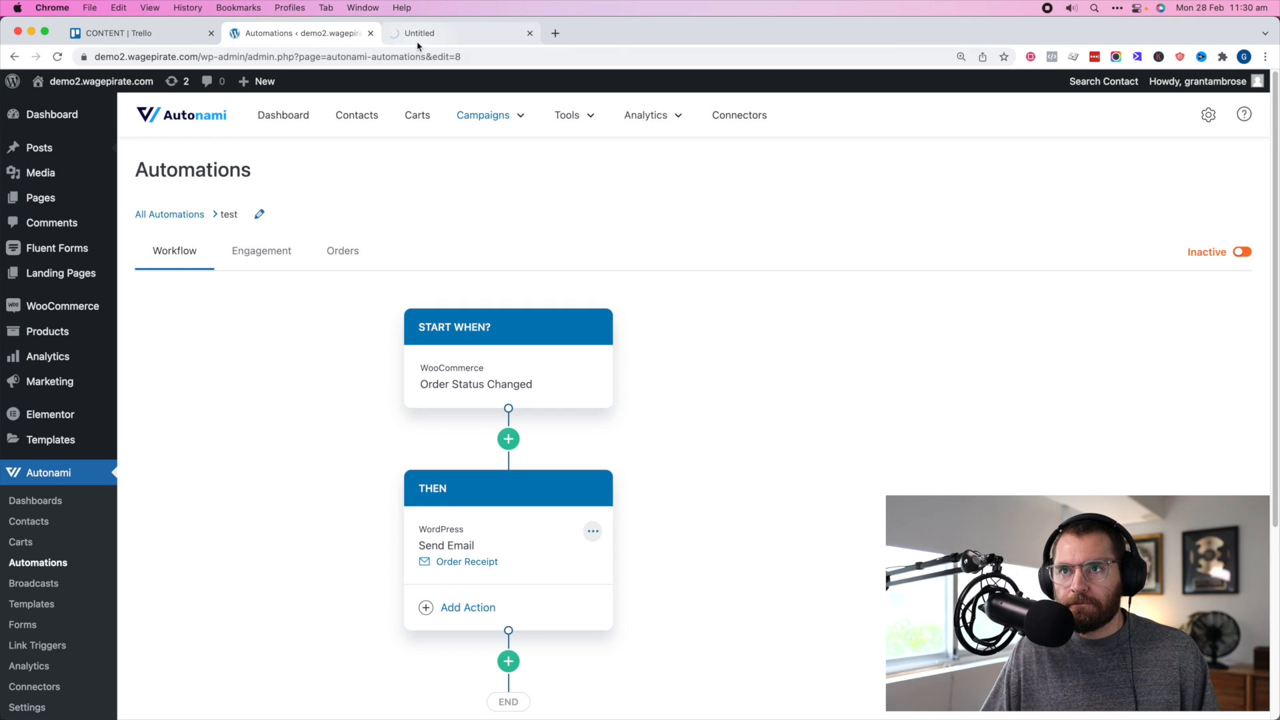
left_click(418, 44)
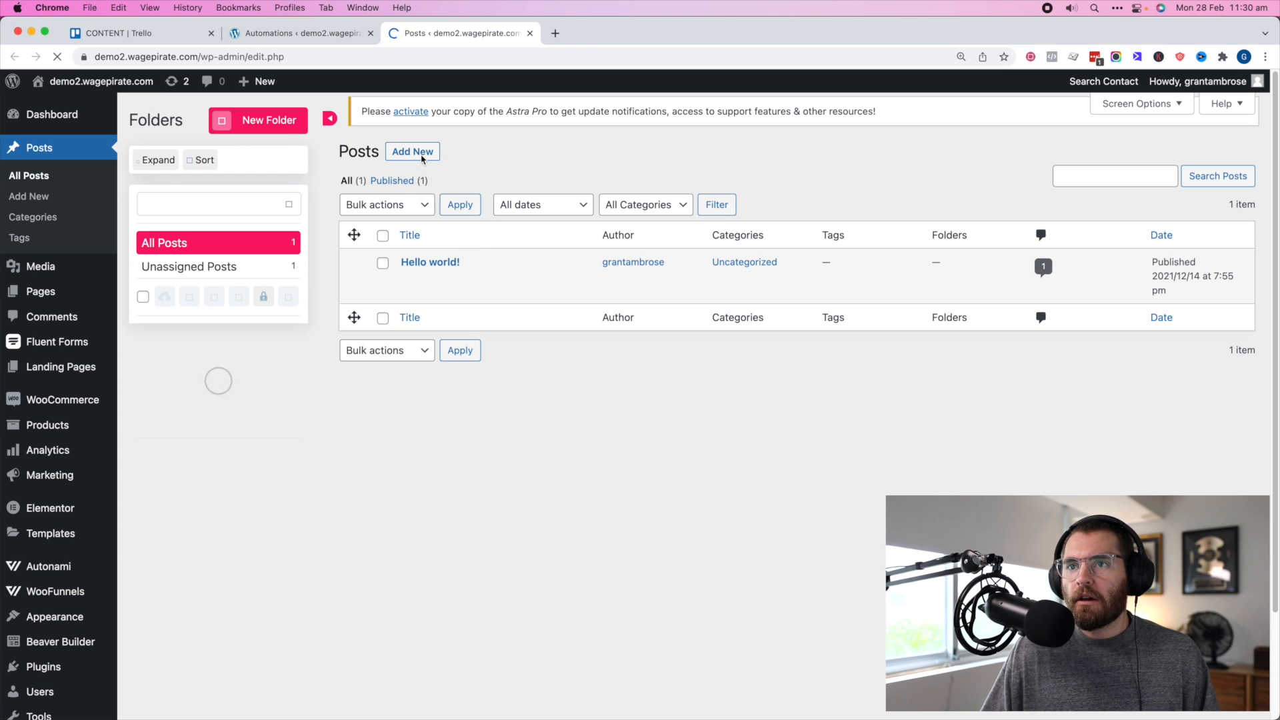
left_click(419, 153)
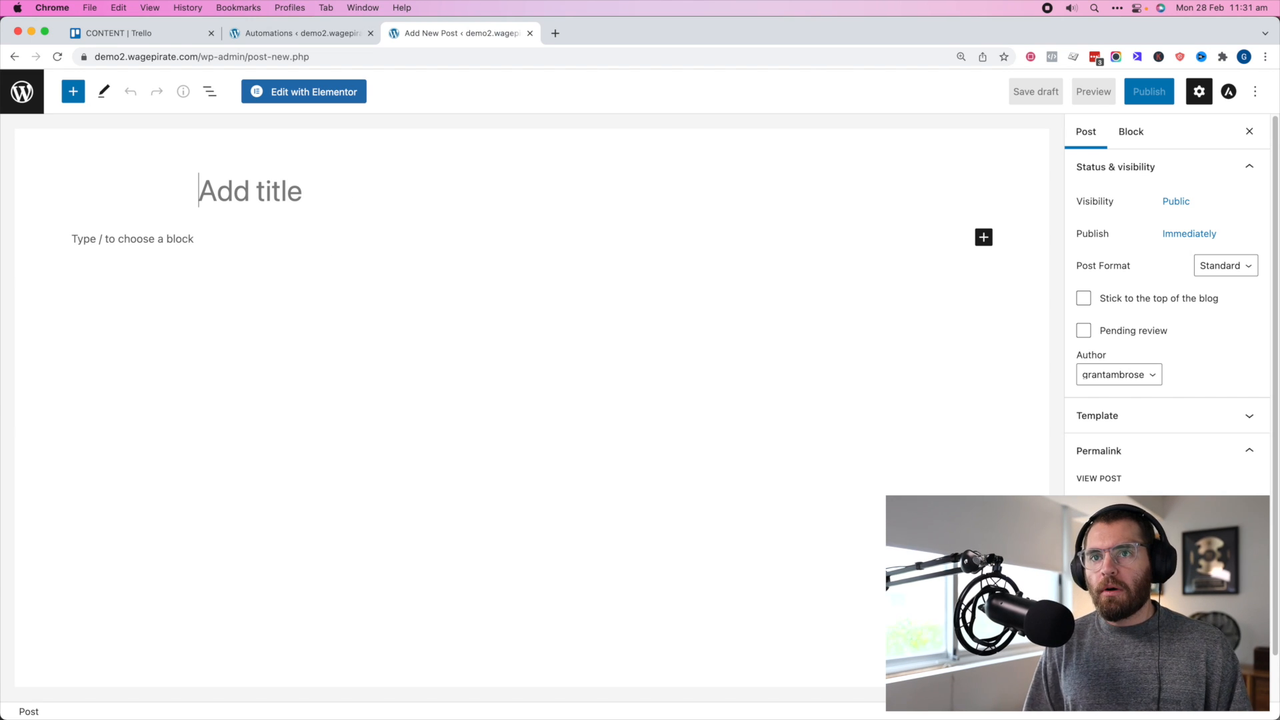
key("super+v")
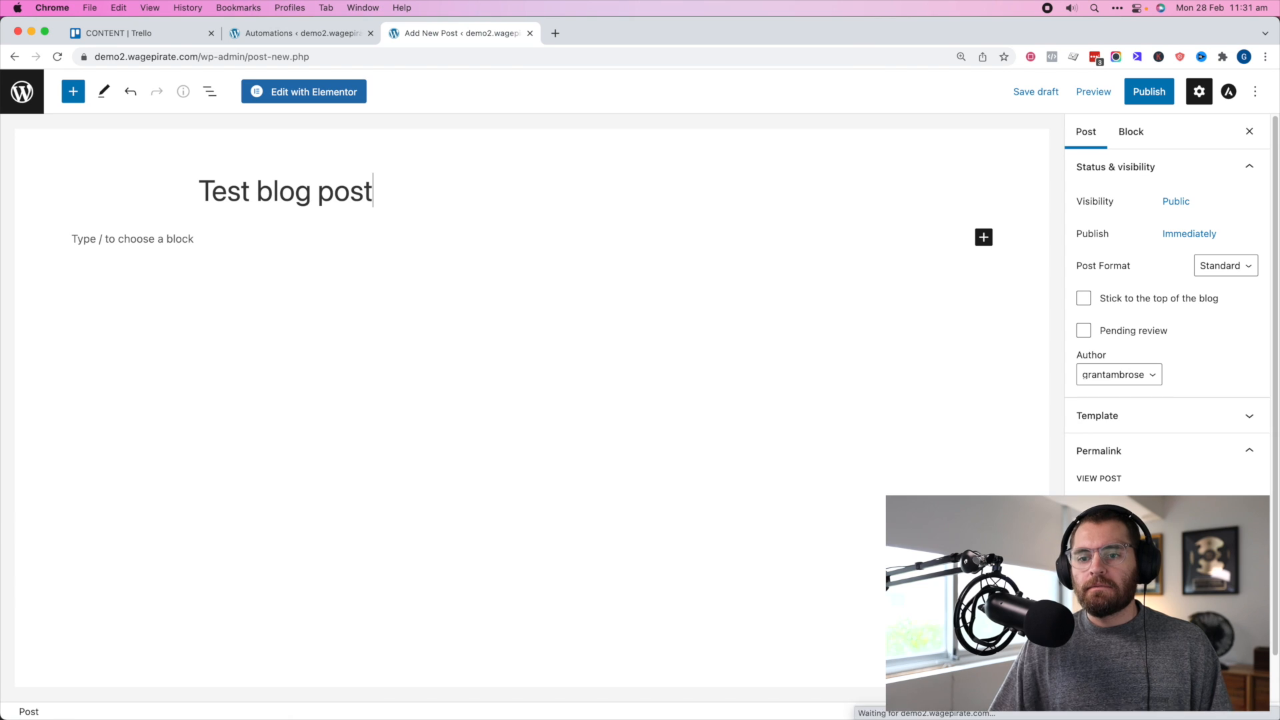
left_click(209, 240)
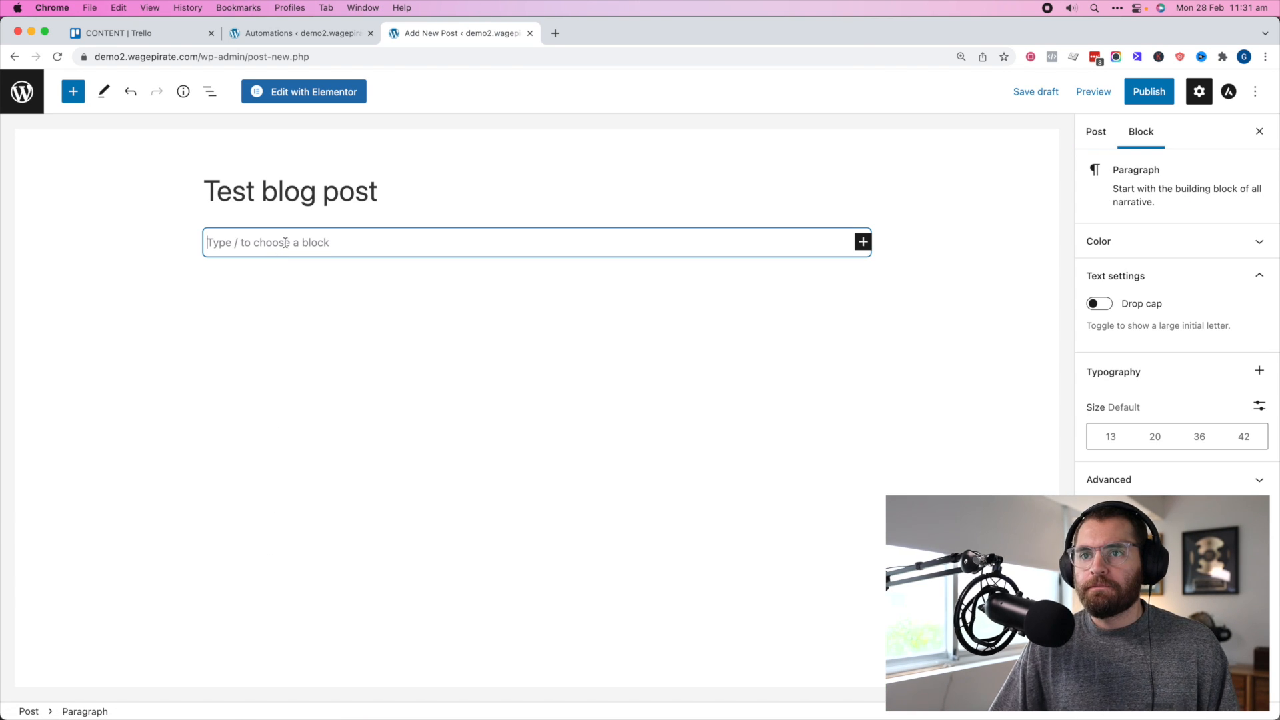
type("fads fsadf dsaf dsafsda")
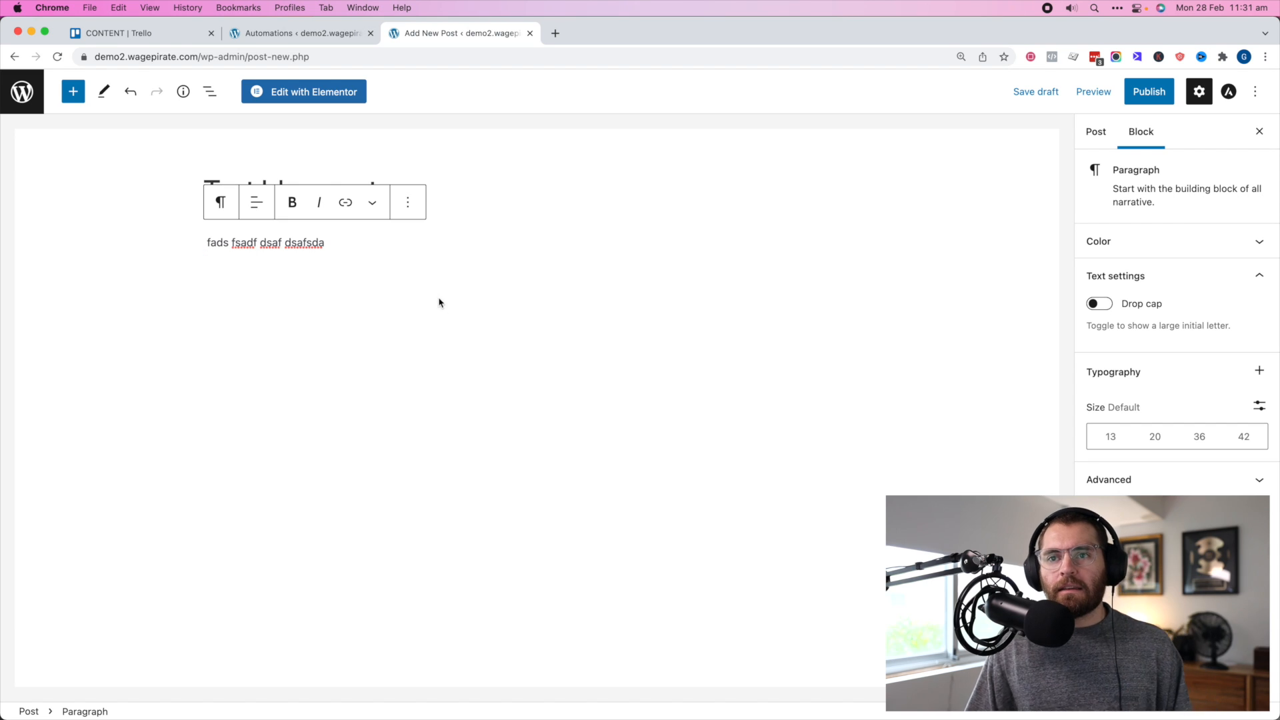
Add an Image block below the paragraph using long-sleeve-tee-2.jpg from the media library, and look over the post
key("Return")
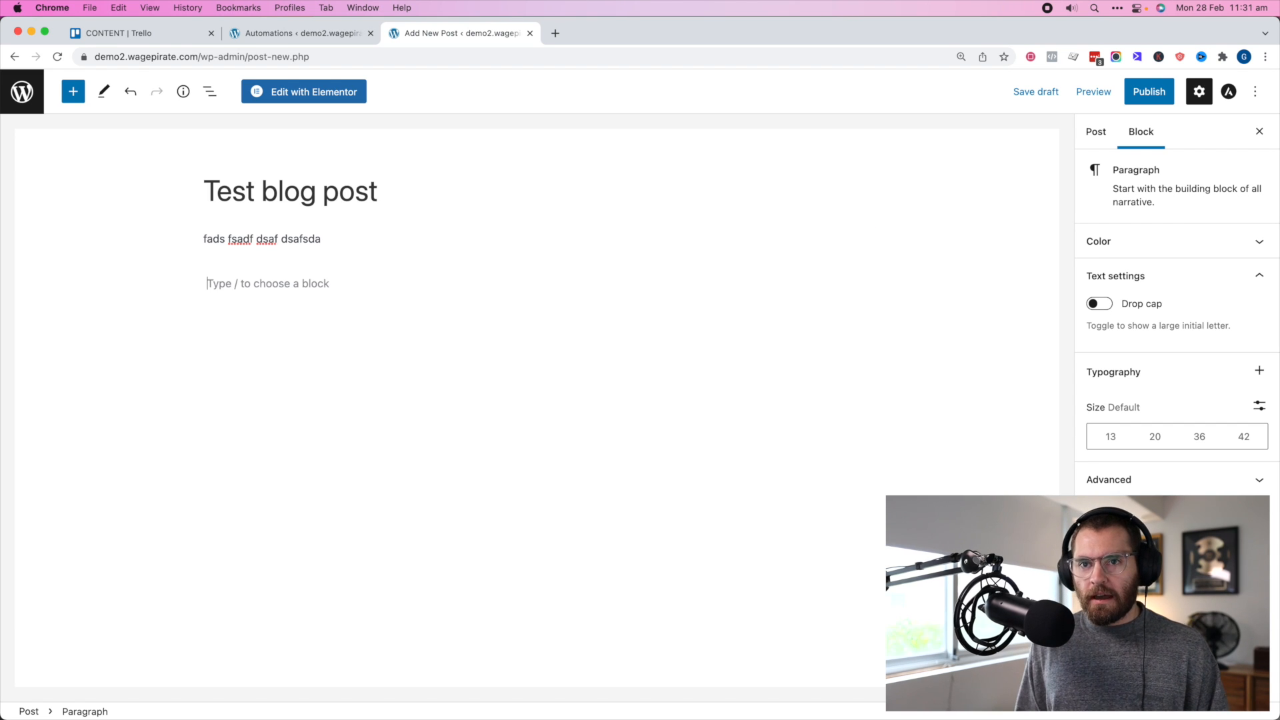
type("/")
type("imag")
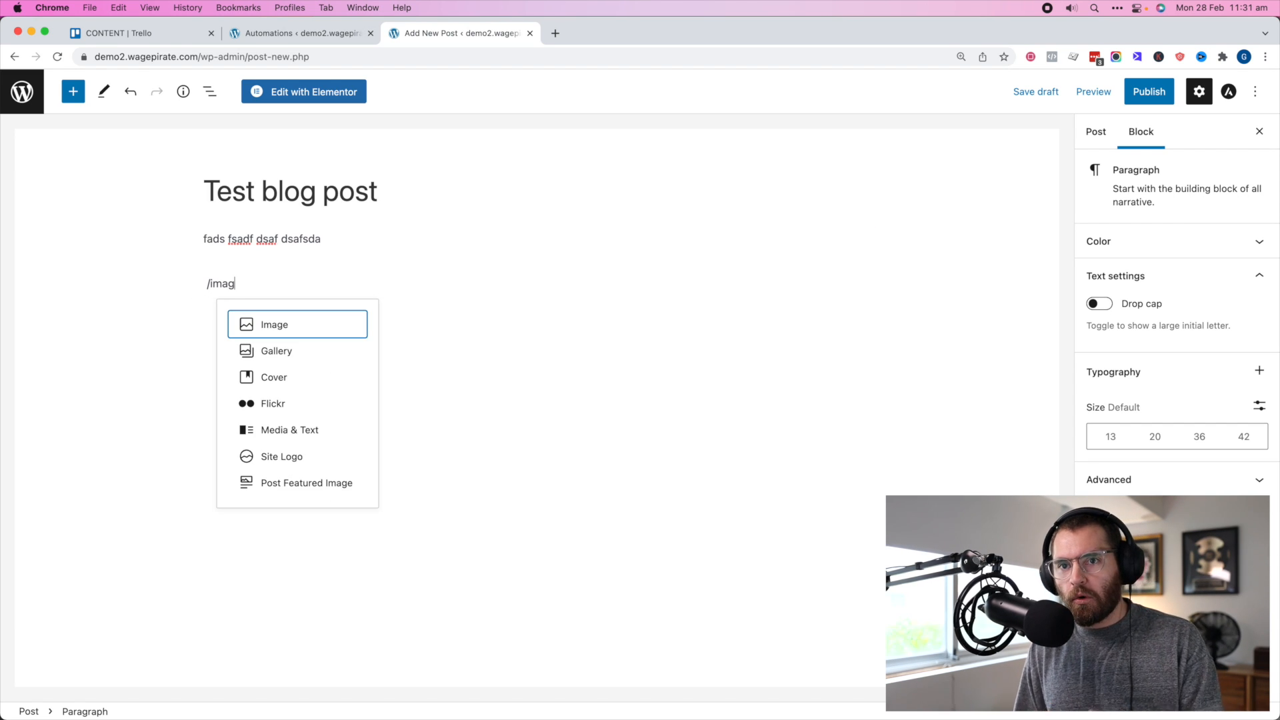
key("Return")
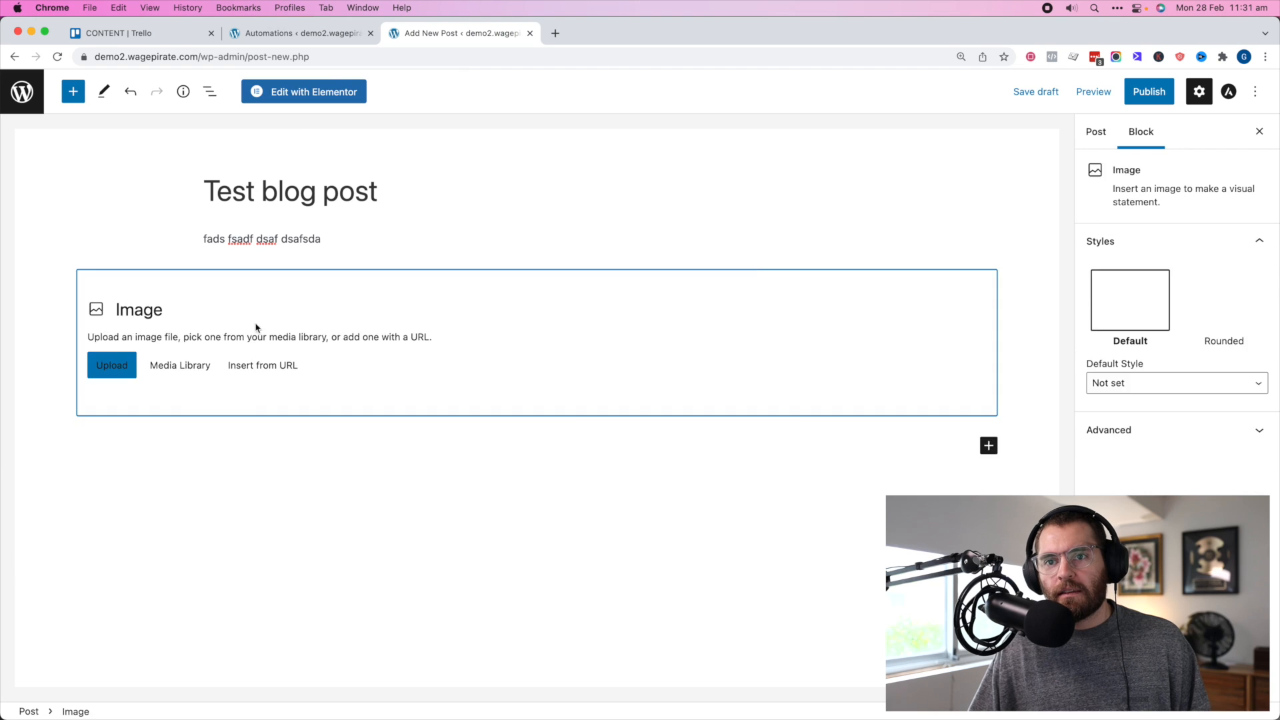
left_click(186, 362)
left_click(399, 375)
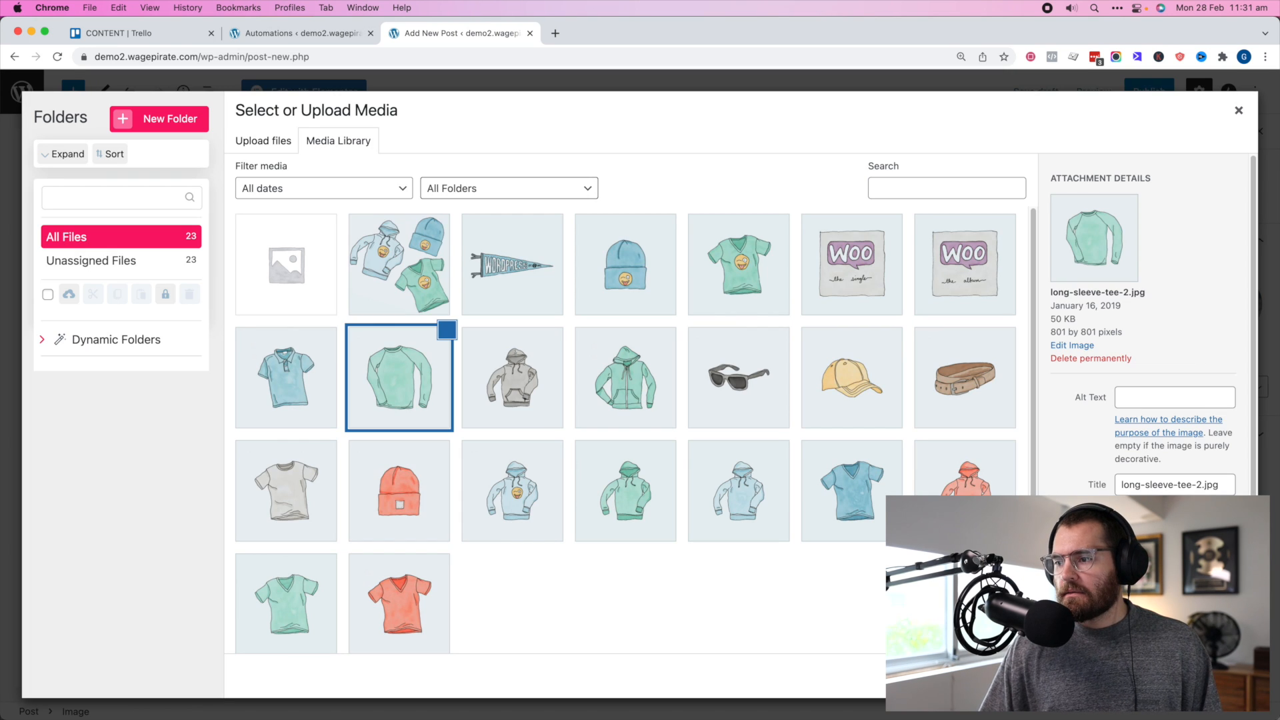
left_click(1221, 676)
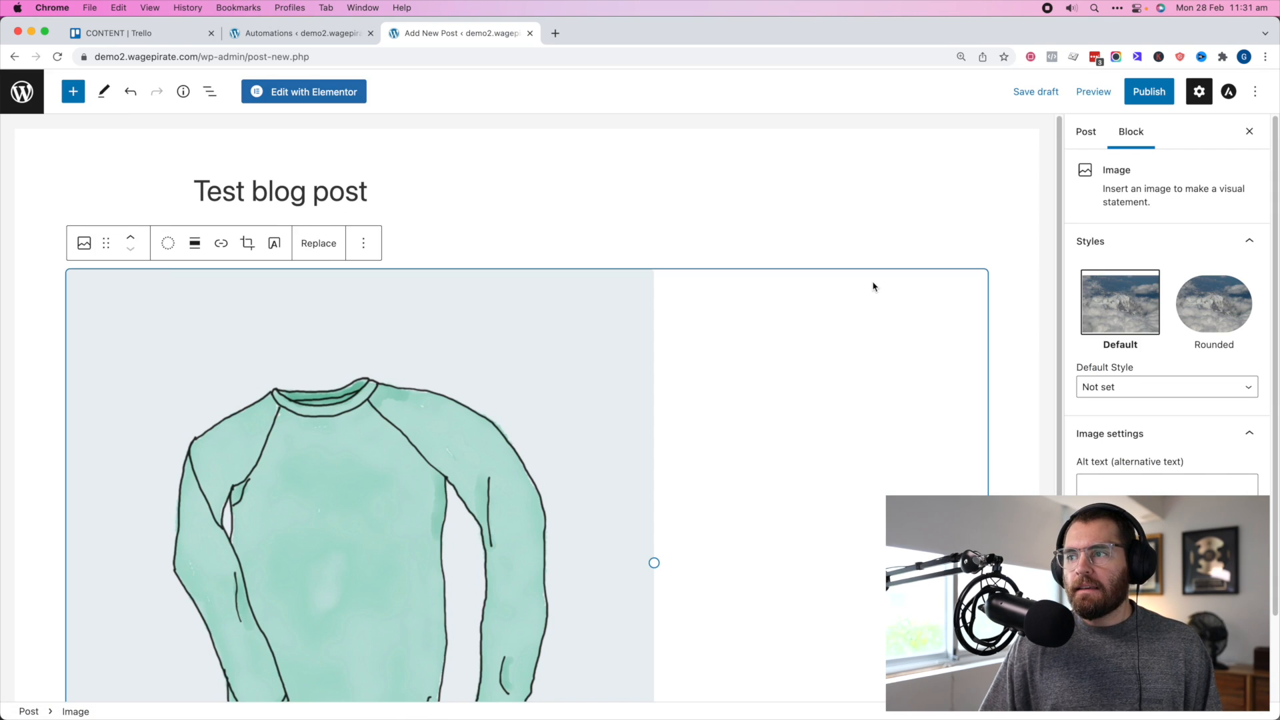
left_click(853, 215)
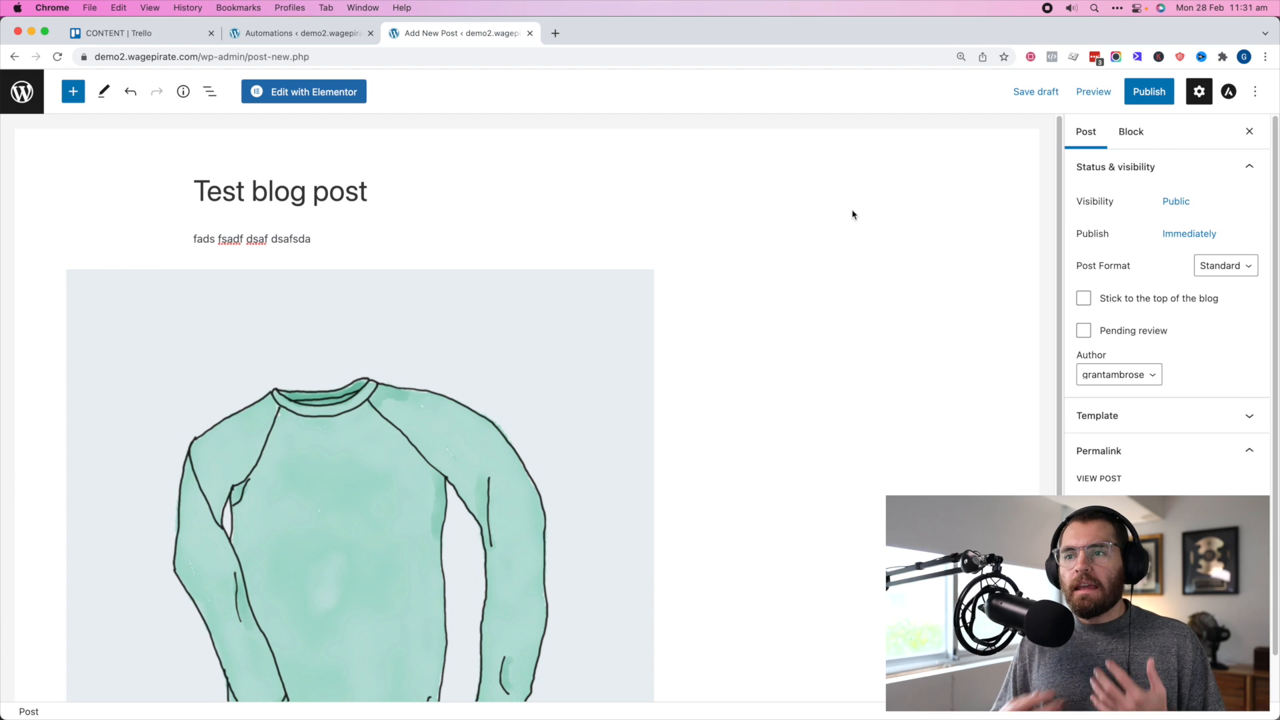
scroll(572, 371, "down", 4)
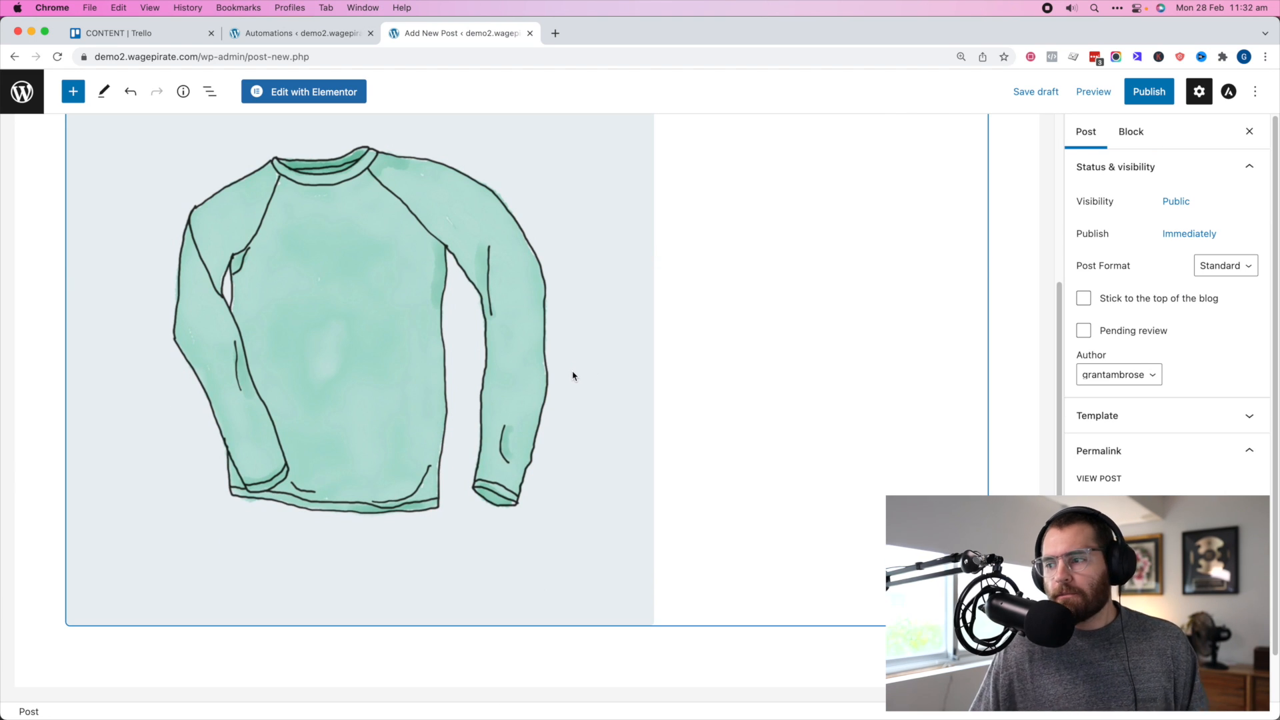
scroll(542, 398, "up", 4)
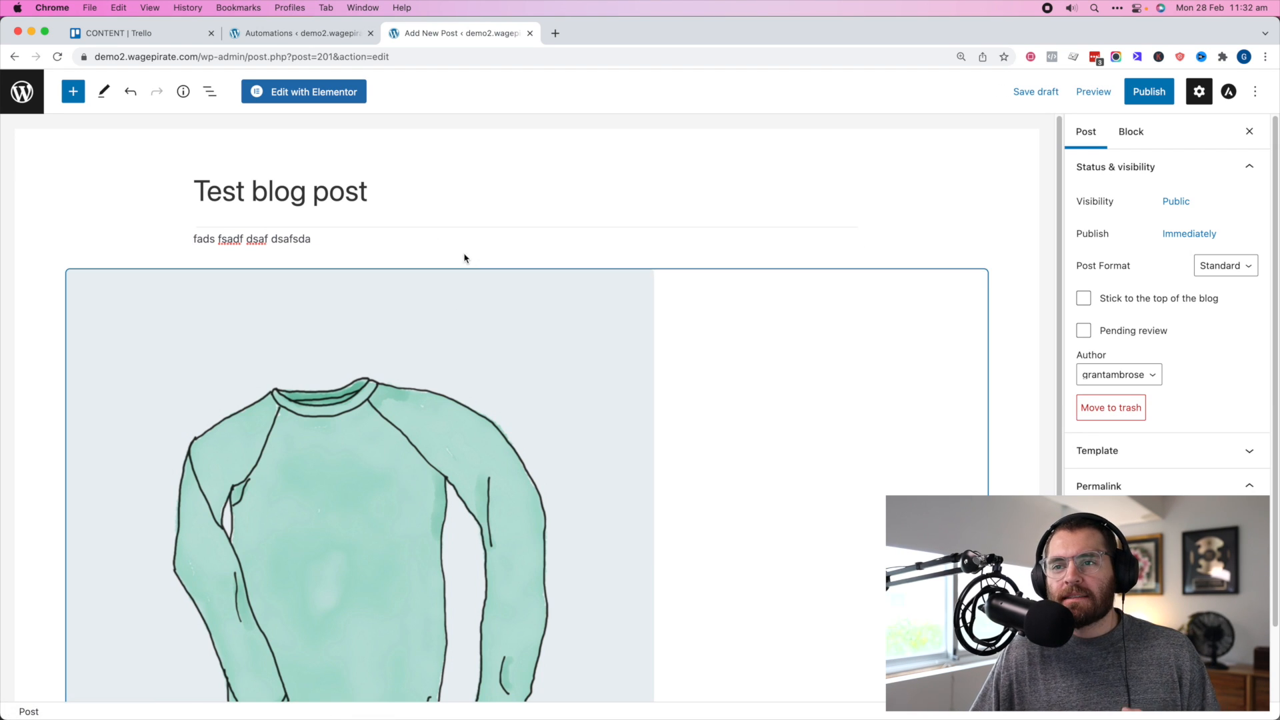
left_click(454, 247)
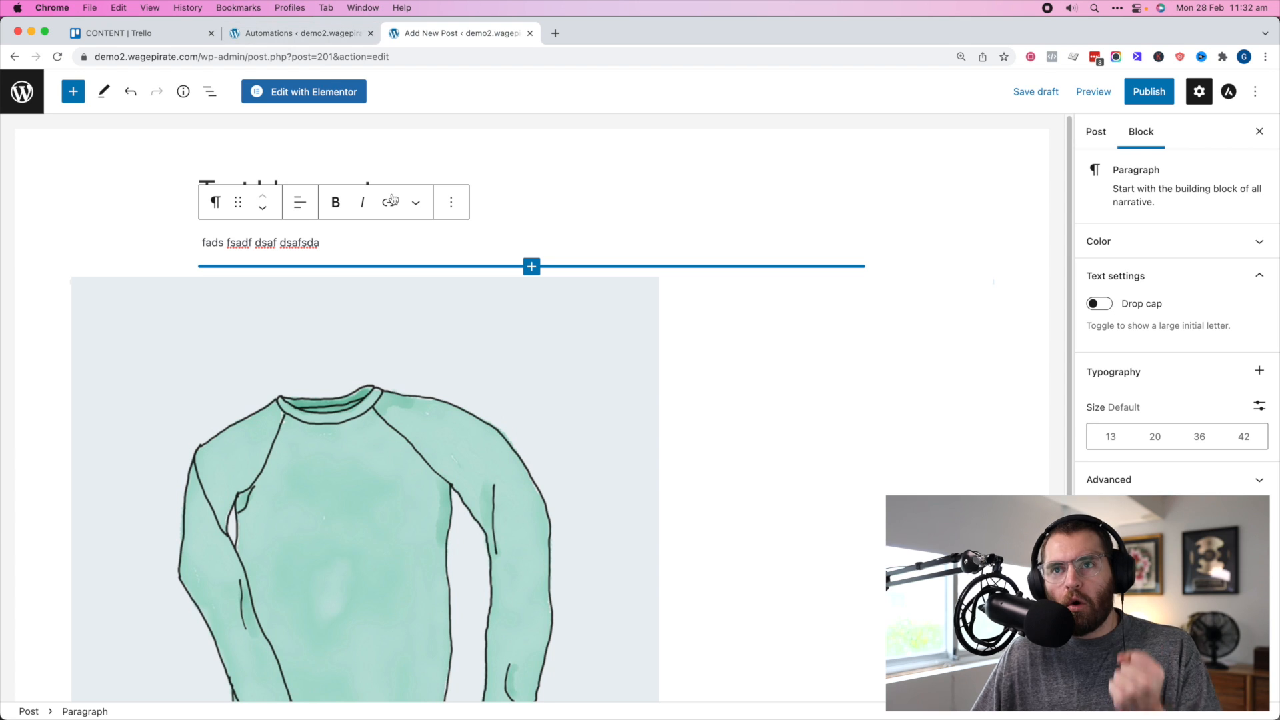
Return to the Autonami automation in the other browser tab and open Autonami's Contacts page
left_click(331, 35)
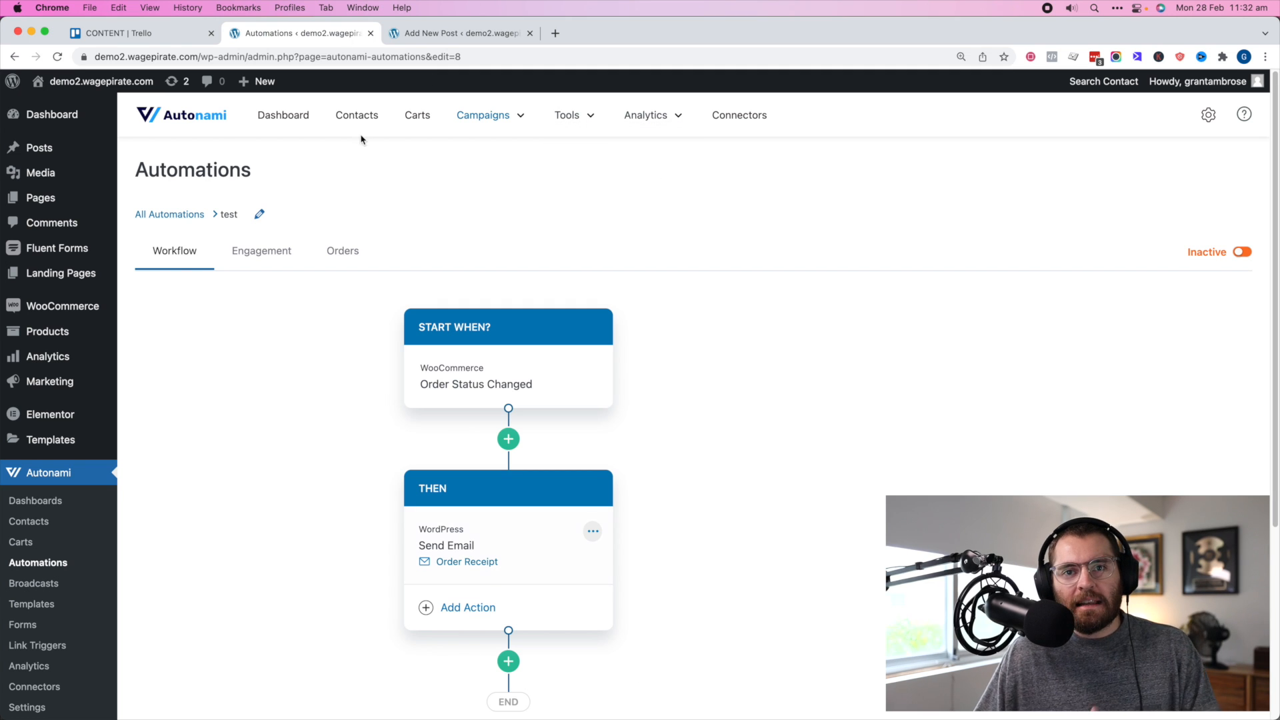
scroll(317, 464, "down", 2)
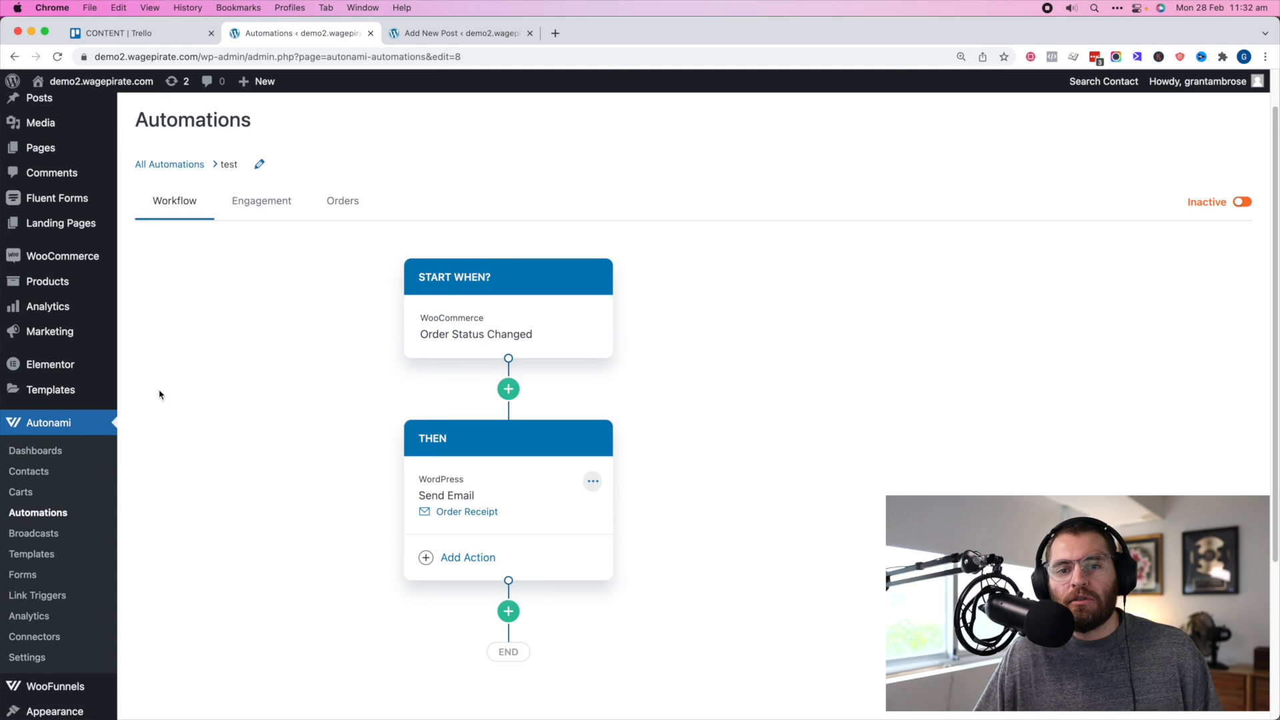
scroll(158, 394, "down", 1)
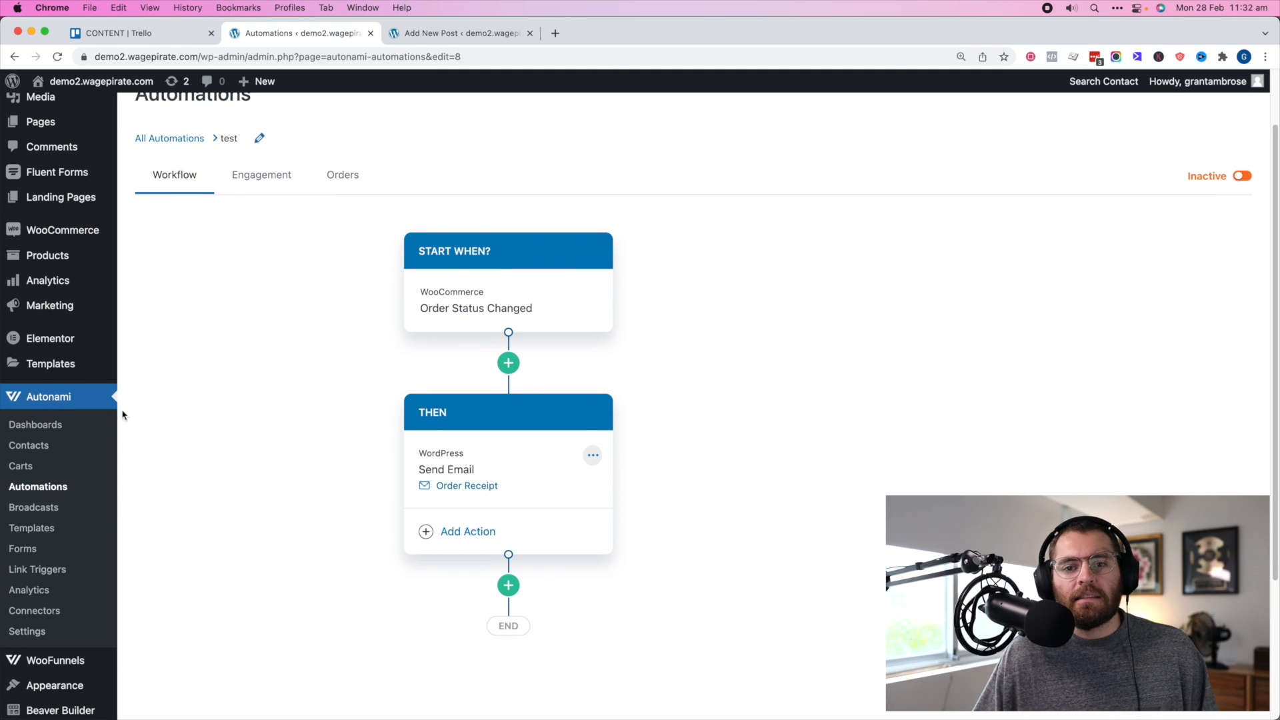
left_click(61, 442)
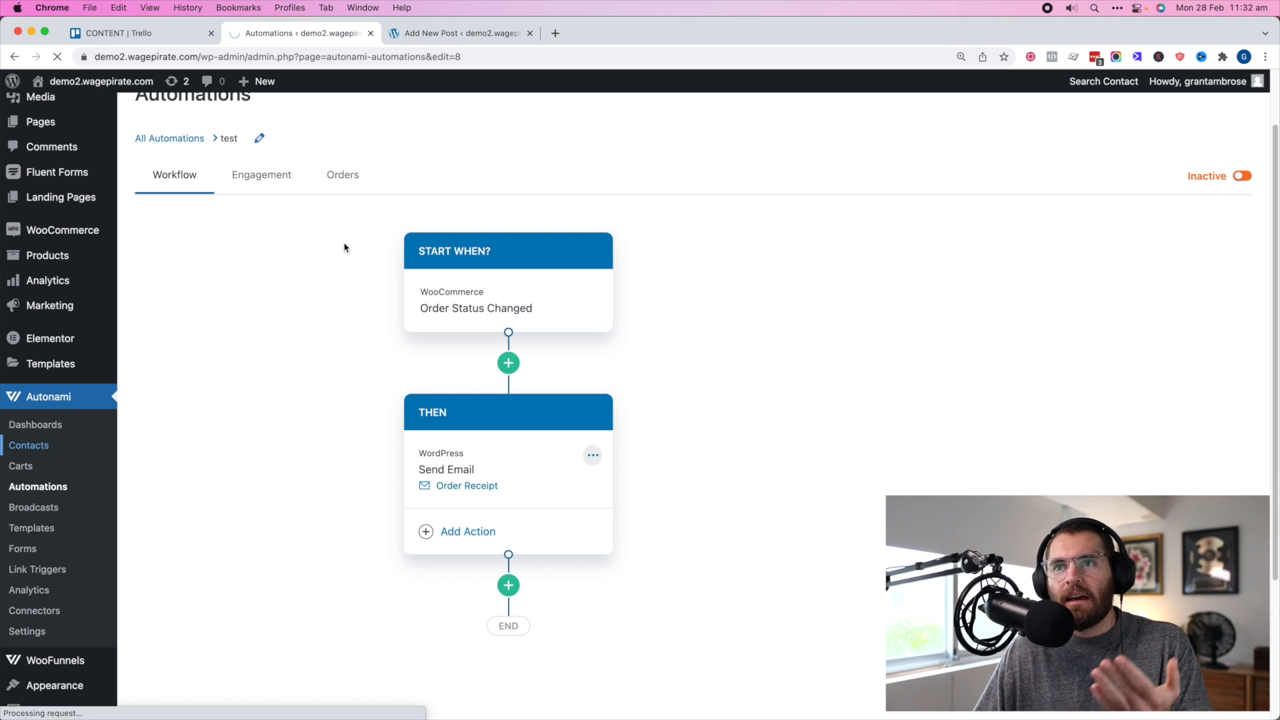